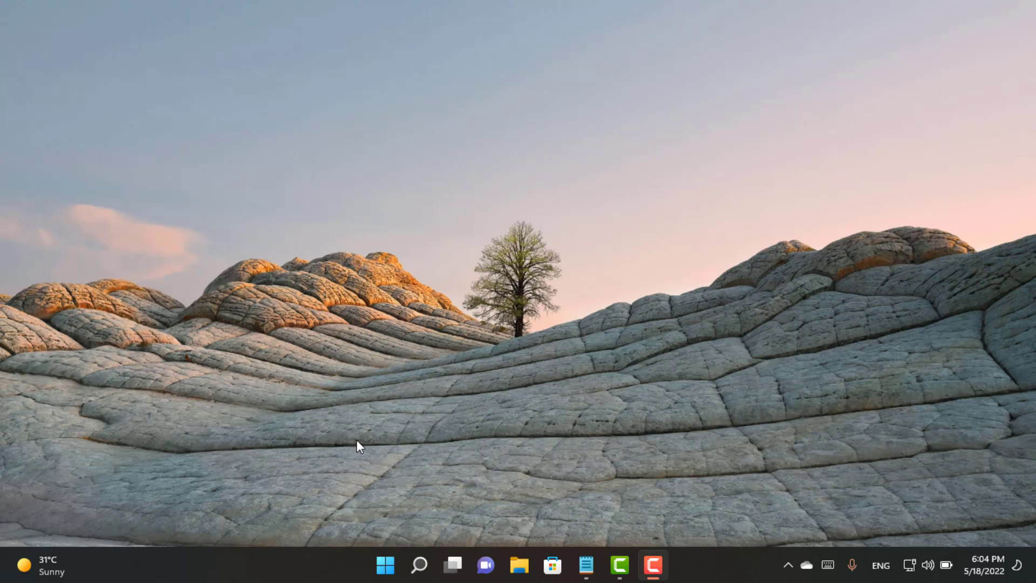
Open Windows Settings, search the default apps for "chrome" and open the Google Chrome defaults page.
left_click(385, 565)
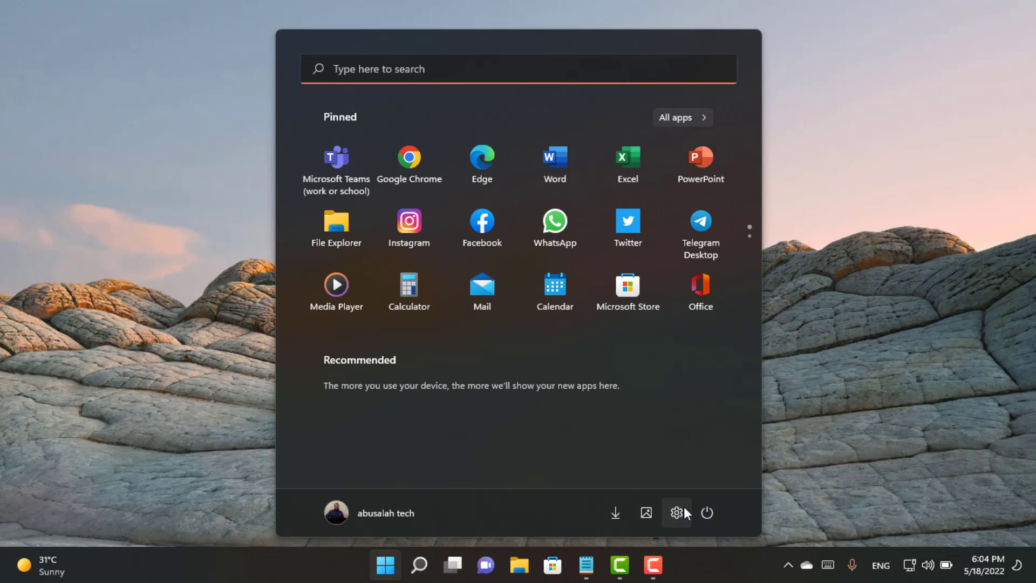
left_click(681, 510)
left_click(212, 301)
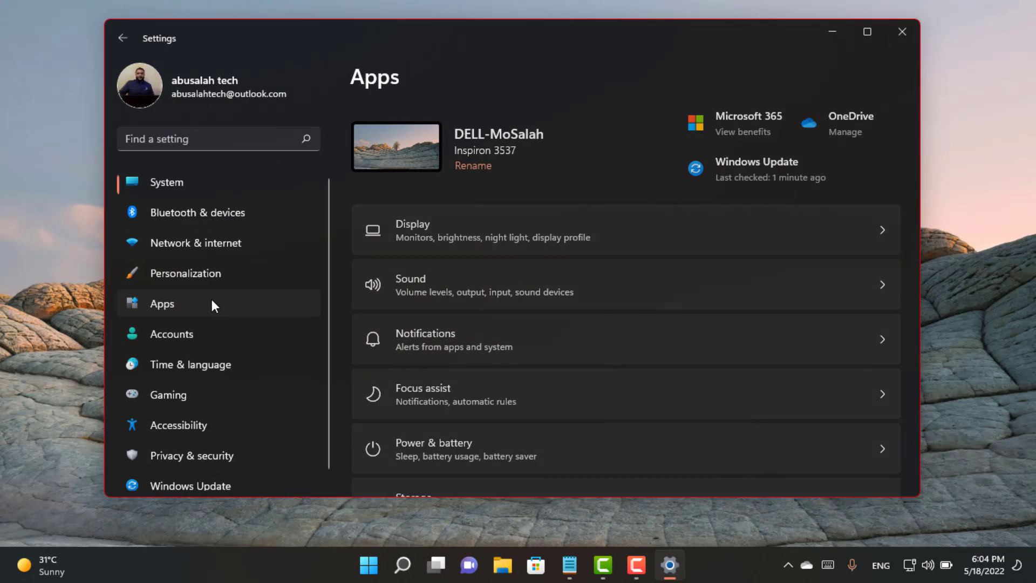
left_click(519, 192)
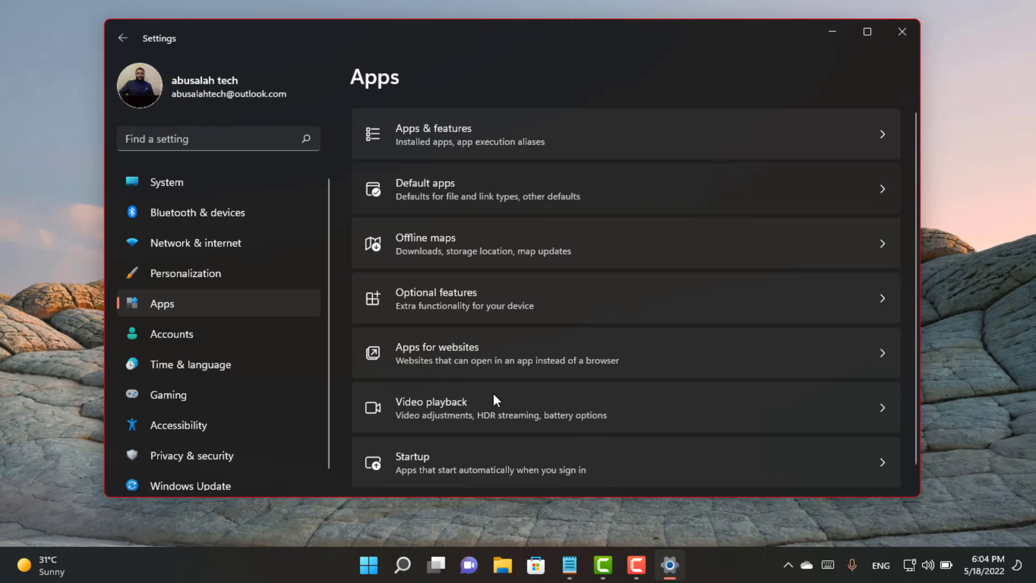
left_click(436, 283)
type("chrome")
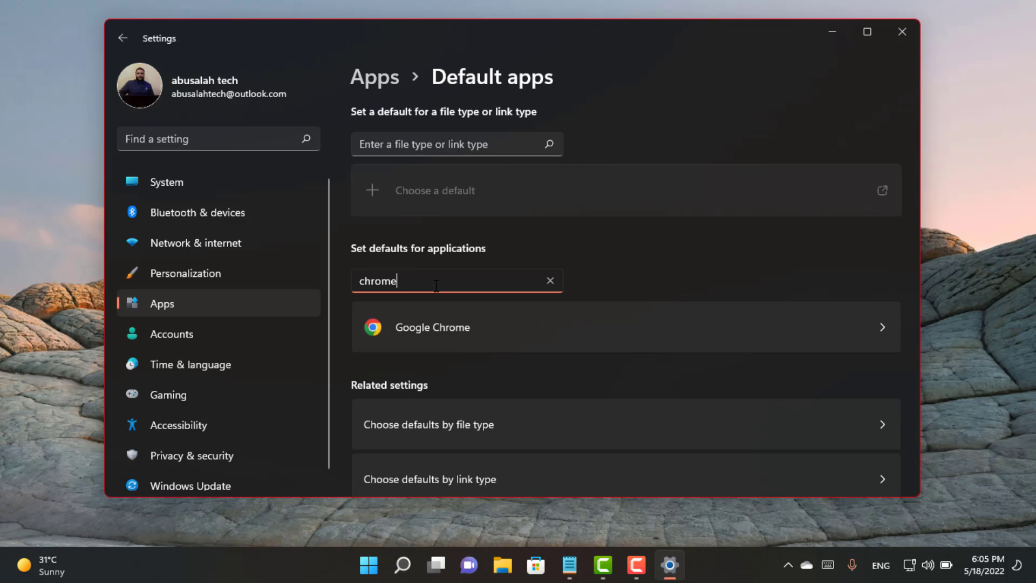
left_click(426, 338)
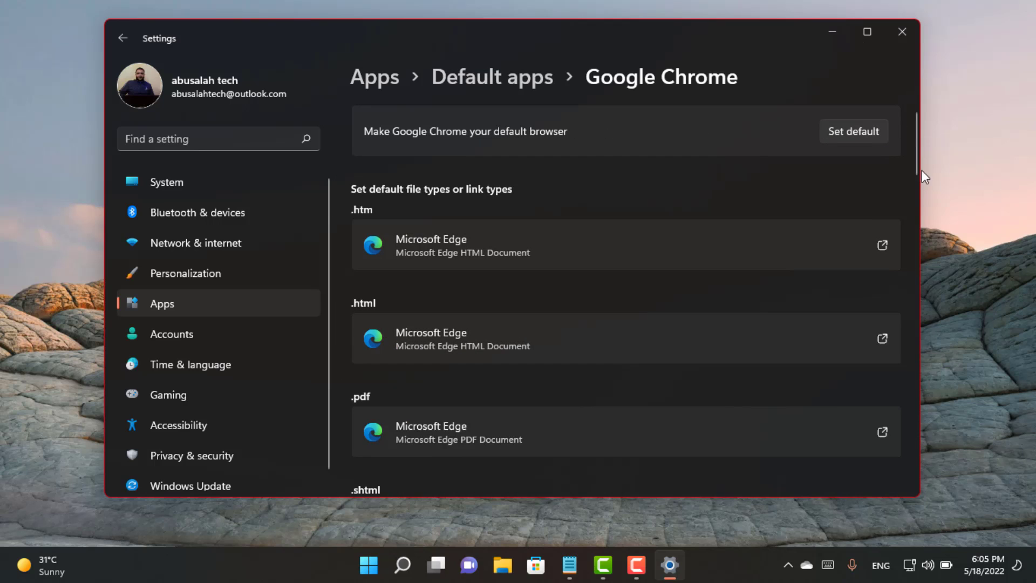
Make Google Chrome the default browser and review its default file and link types.
left_click(852, 131)
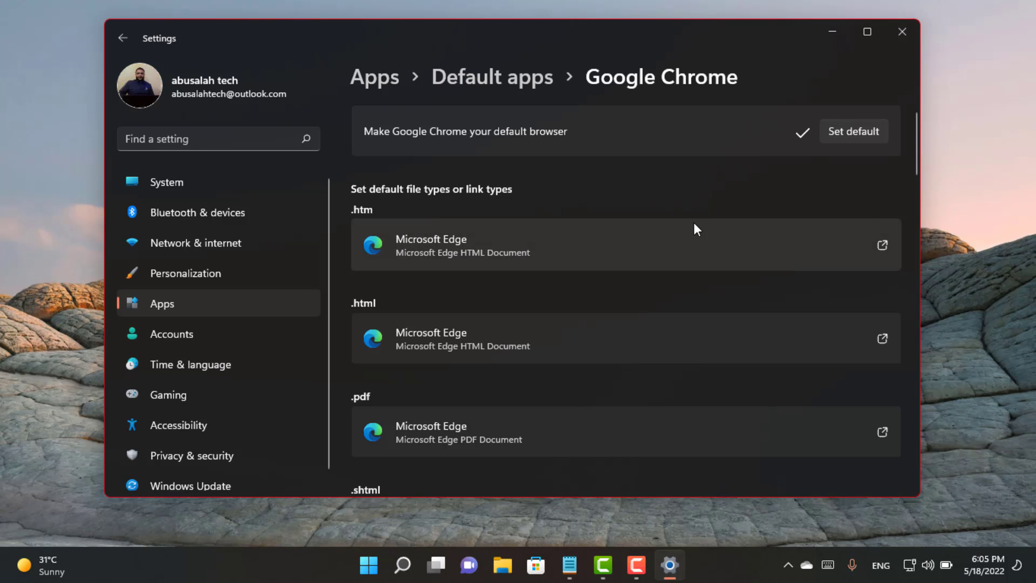
scroll(497, 294, "down", 3)
scroll(475, 175, "up", 1)
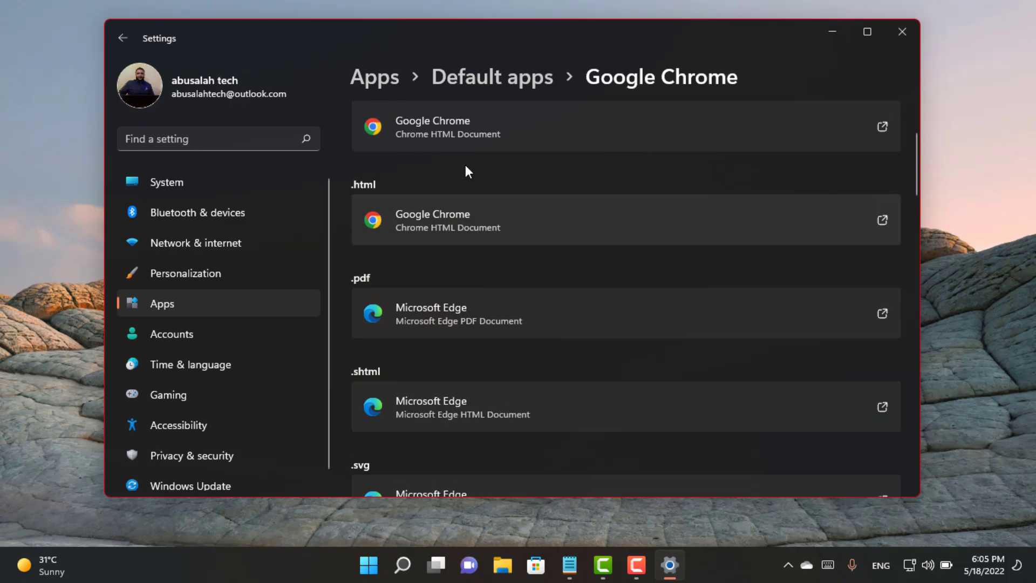
scroll(467, 426, "down", 2)
scroll(459, 414, "down", 10)
scroll(460, 418, "down", 4)
scroll(472, 416, "up", 5)
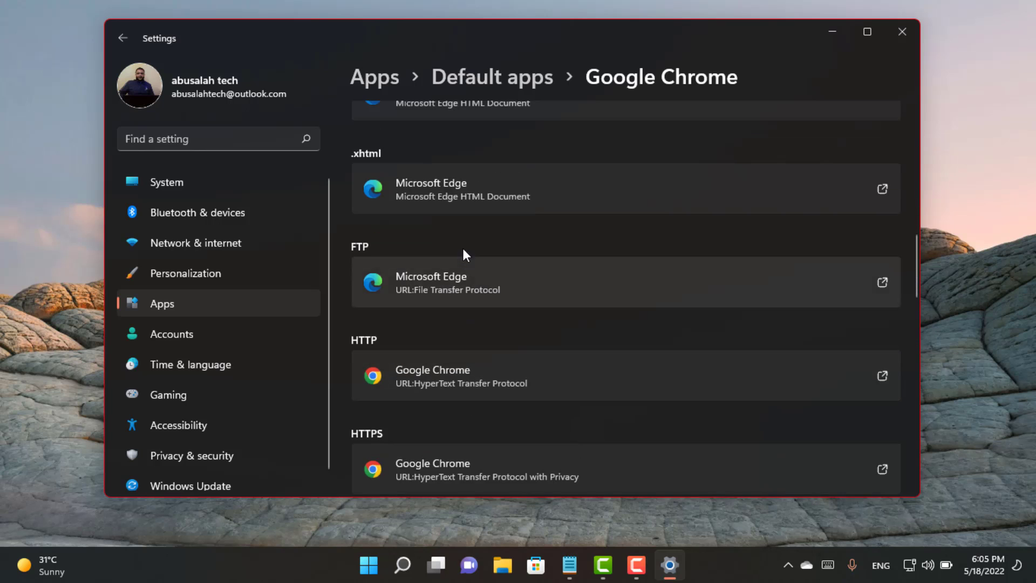
scroll(462, 262, "up", 11)
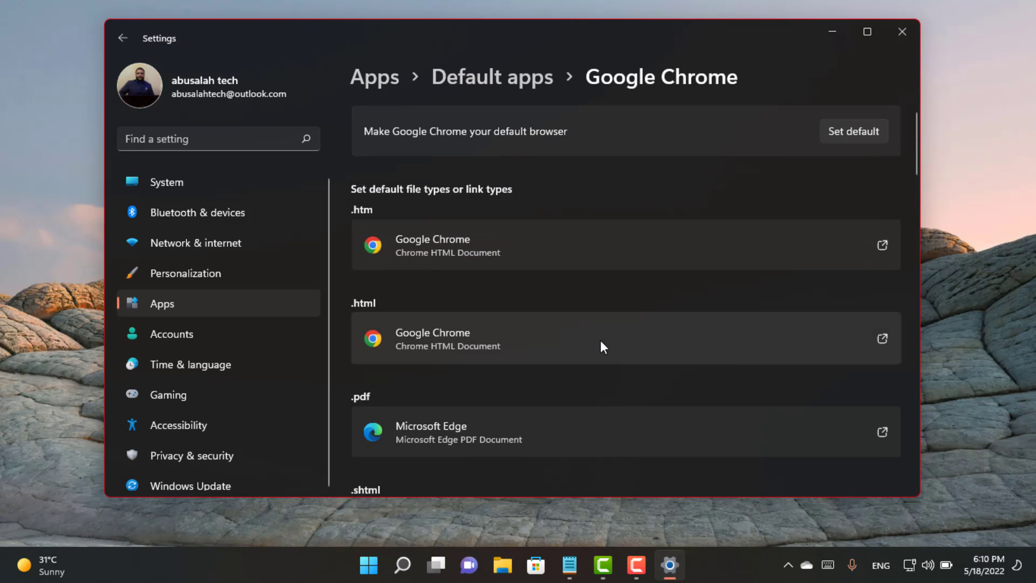
Set Google Chrome as the default app for .pdf files.
scroll(564, 328, "down", 4)
left_click(573, 215)
left_click(442, 306)
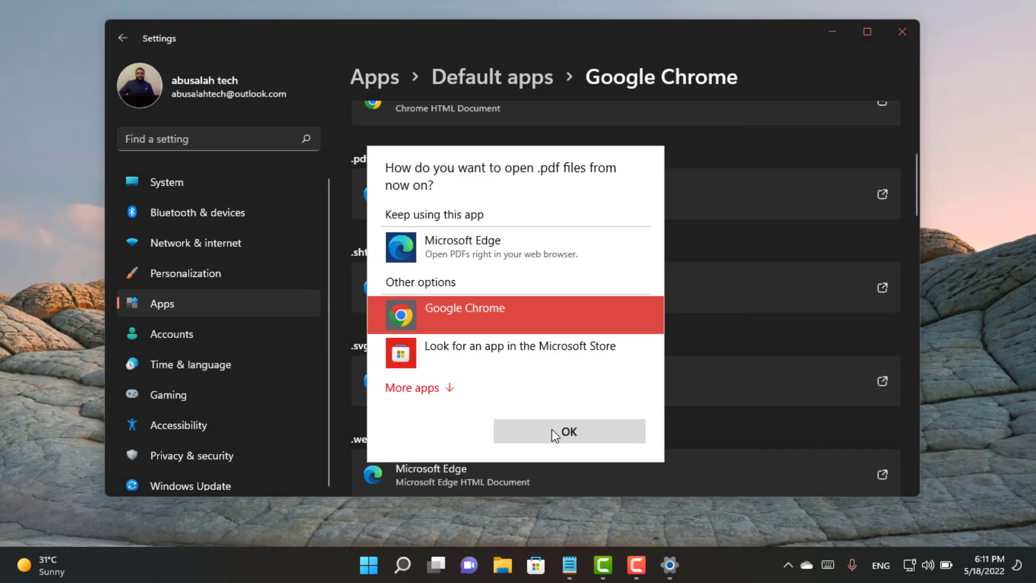
left_click(552, 431)
Set Google Chrome as the default app for .shtml files and close Settings.
left_click(527, 296)
left_click(478, 331)
left_click(565, 432)
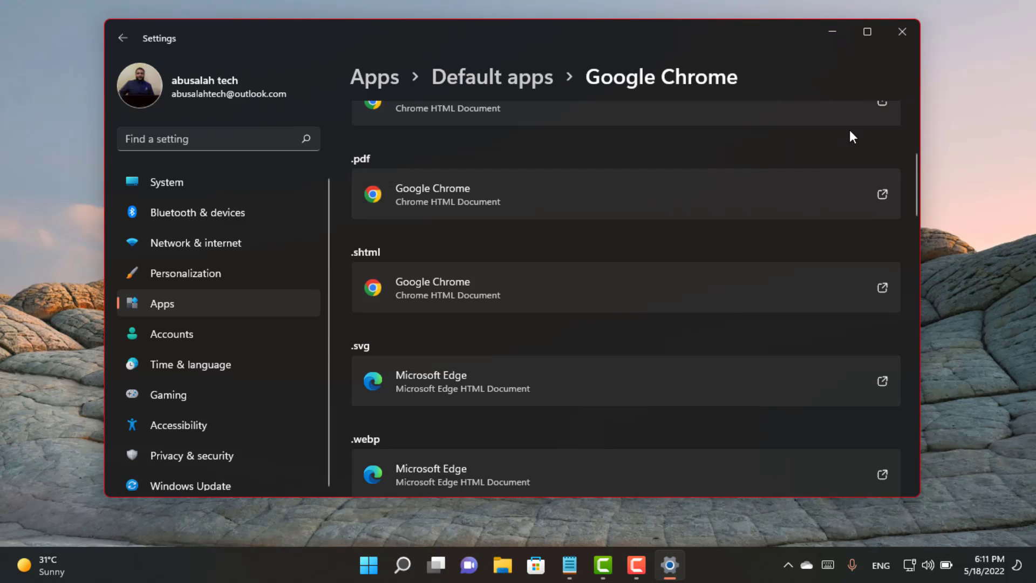
left_click(911, 25)
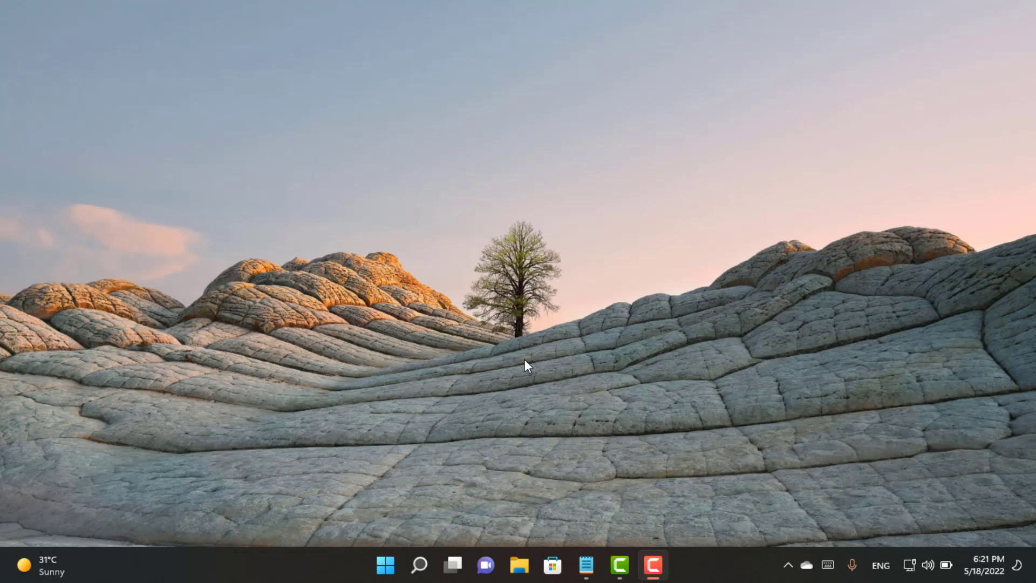
In File Explorer, open the folder C:\Program Files (x86)\Microsoft\Edge\Application.
left_click(520, 565)
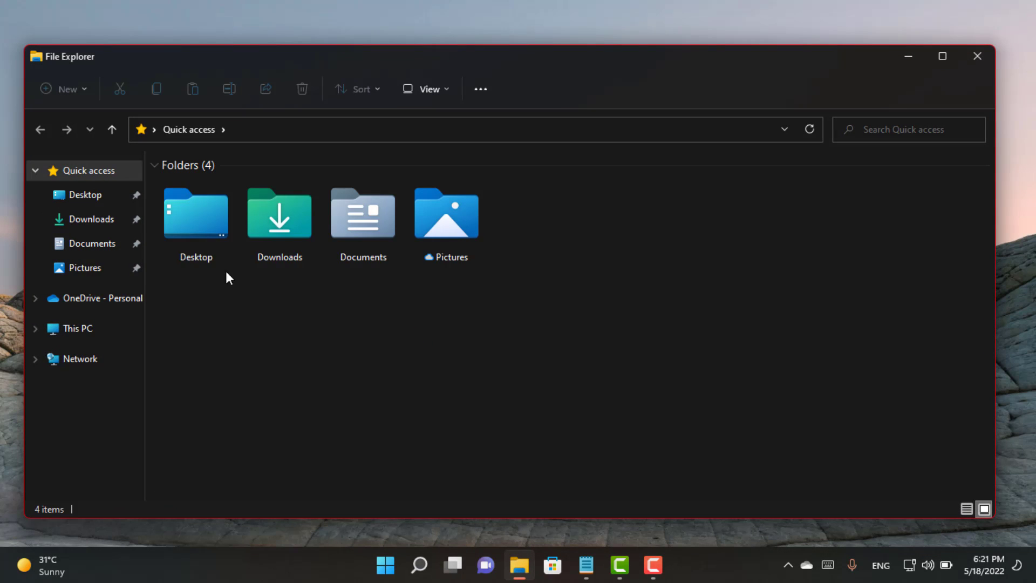
left_click(81, 330)
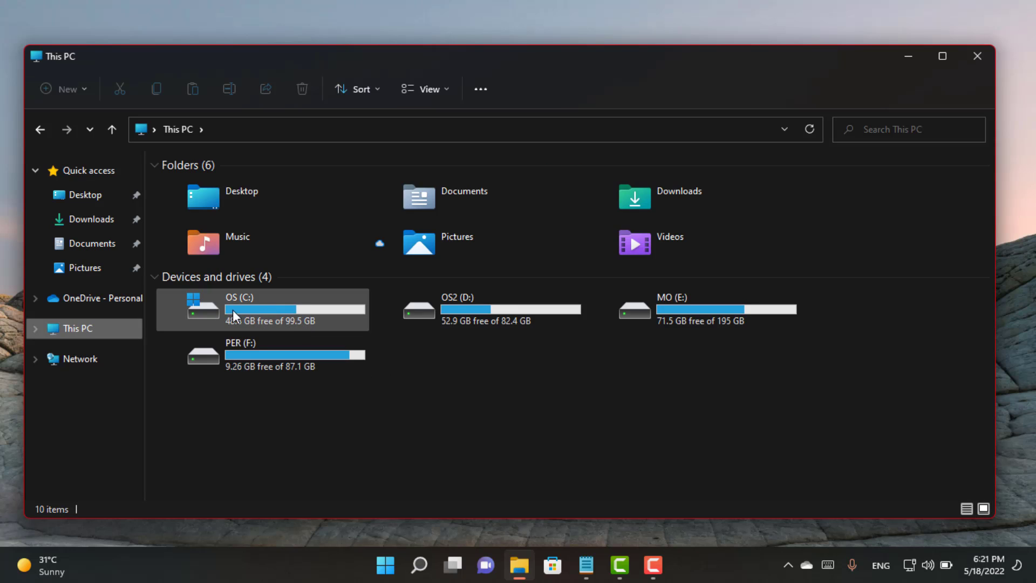
double_click(242, 310)
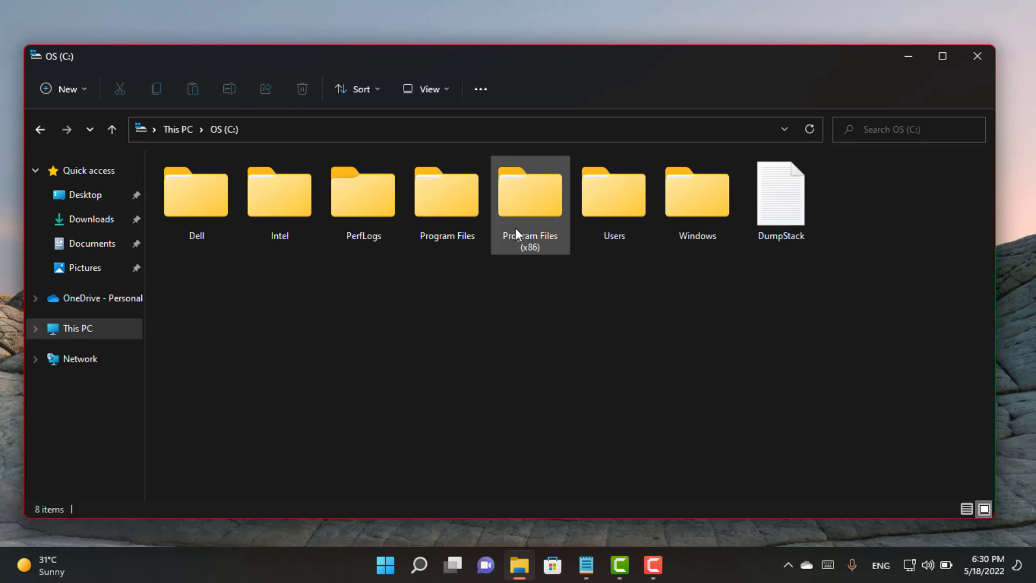
double_click(516, 227)
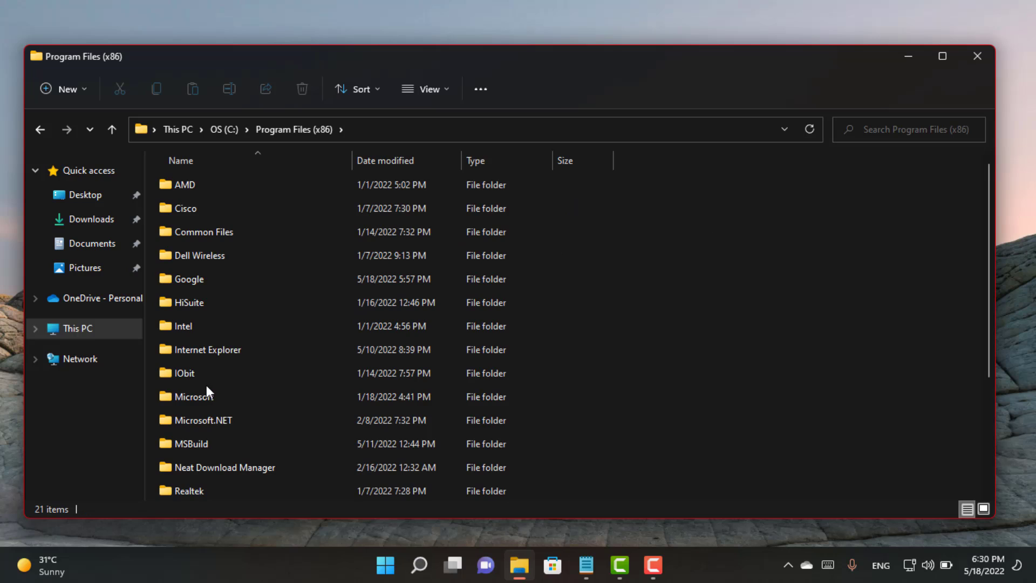
double_click(206, 394)
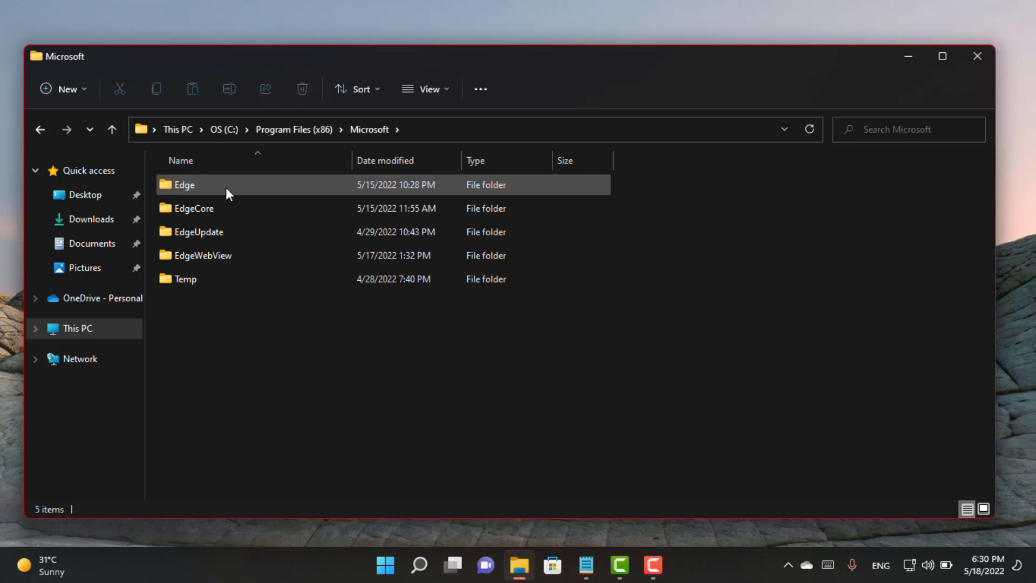
double_click(216, 189)
double_click(207, 185)
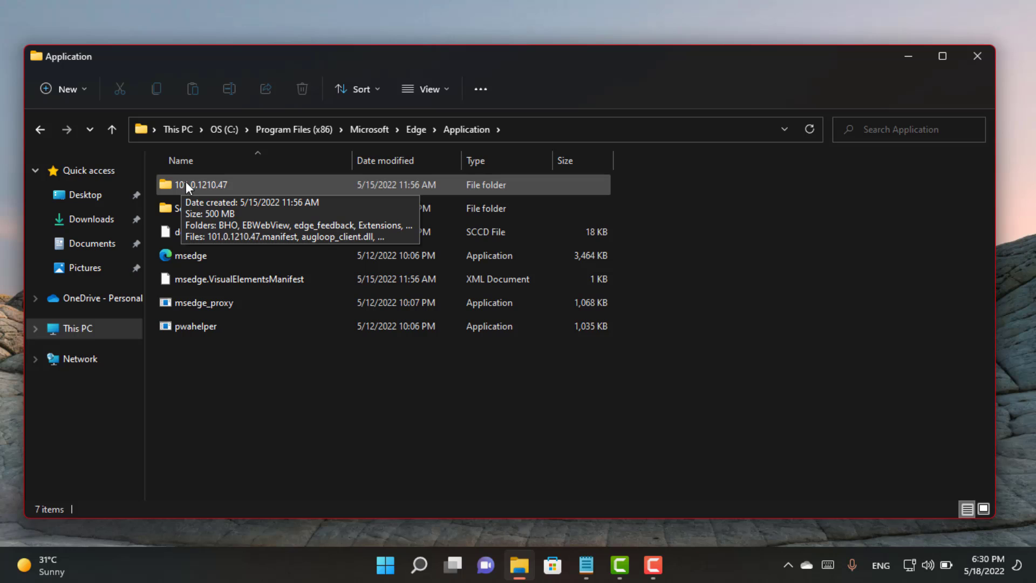
Open the Installer folder inside the 101.0.1210.47 version folder of Edge.
left_click(199, 184)
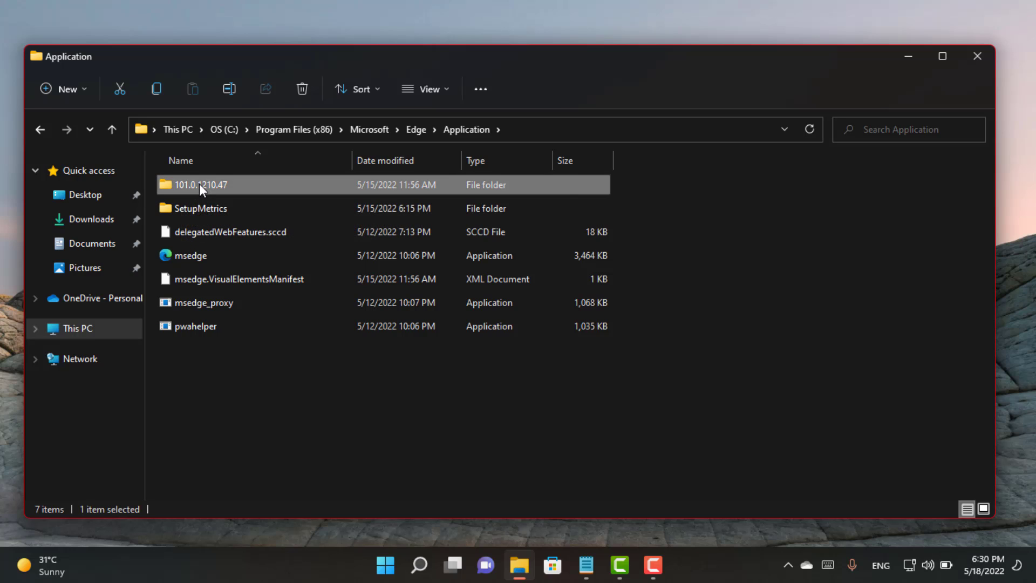
double_click(200, 184)
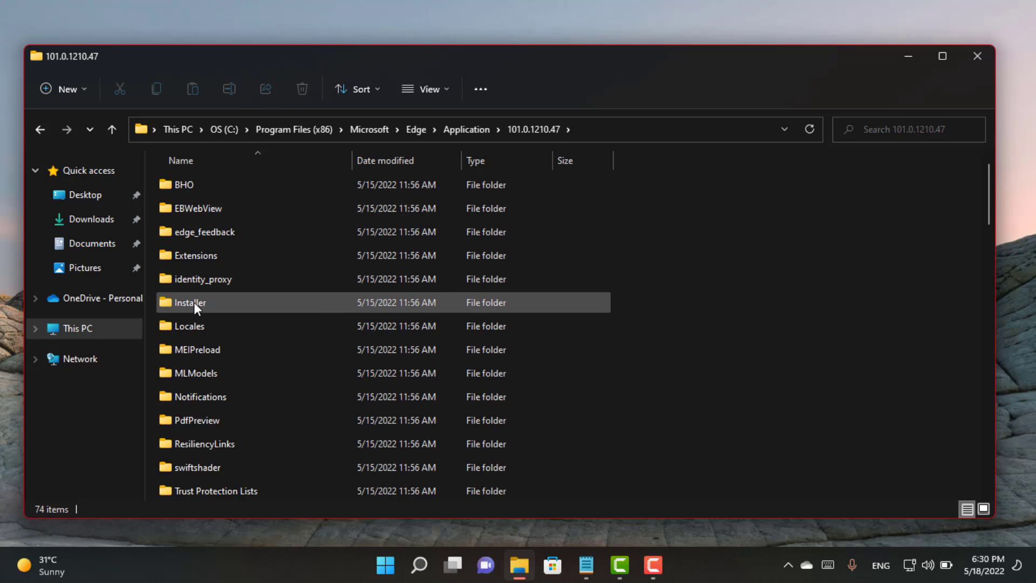
left_click(183, 301)
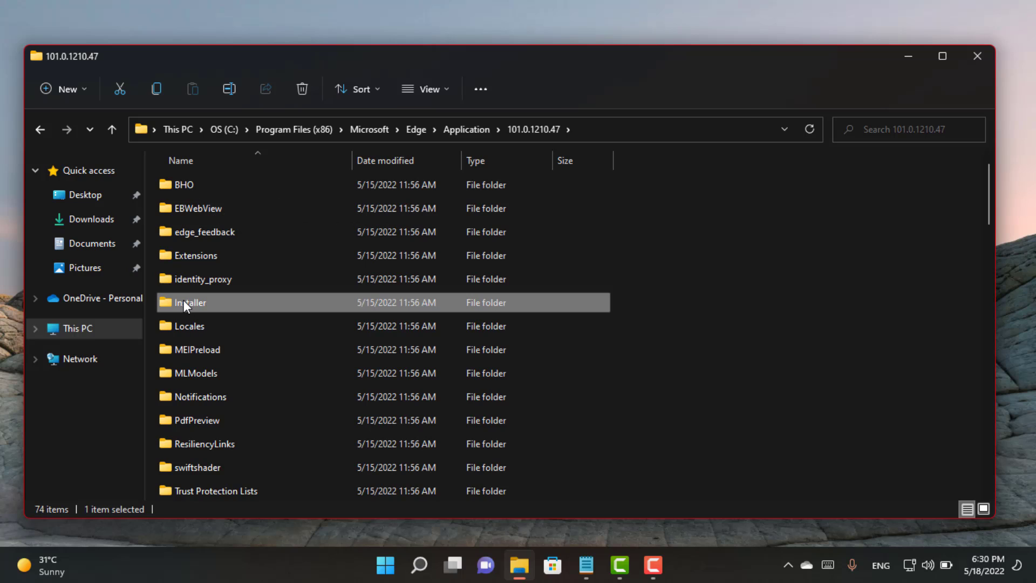
double_click(184, 301)
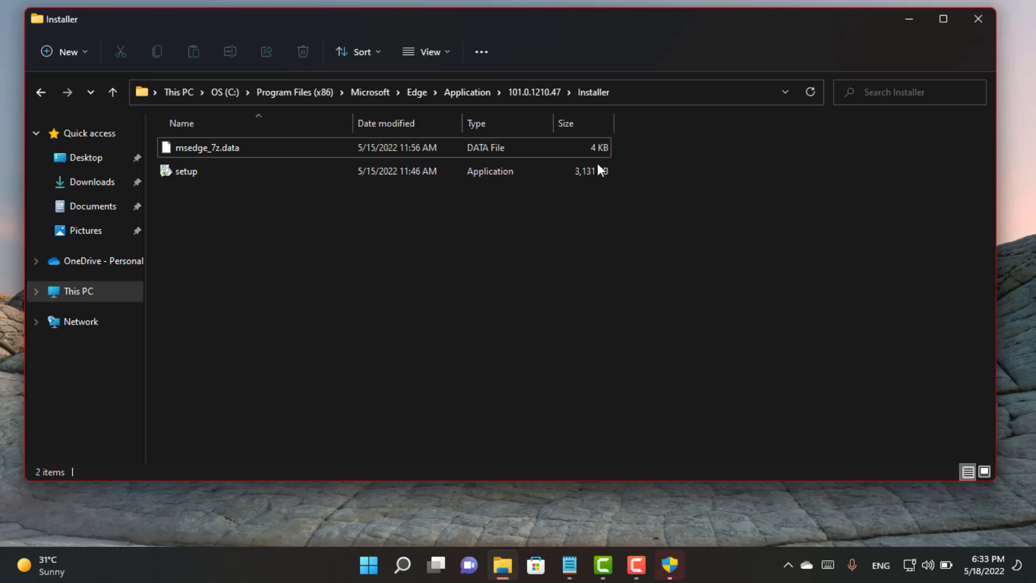
Launch Command Prompt (cmd) from the Installer folder's path and move its window so the folder's files stay visible.
left_click(650, 93)
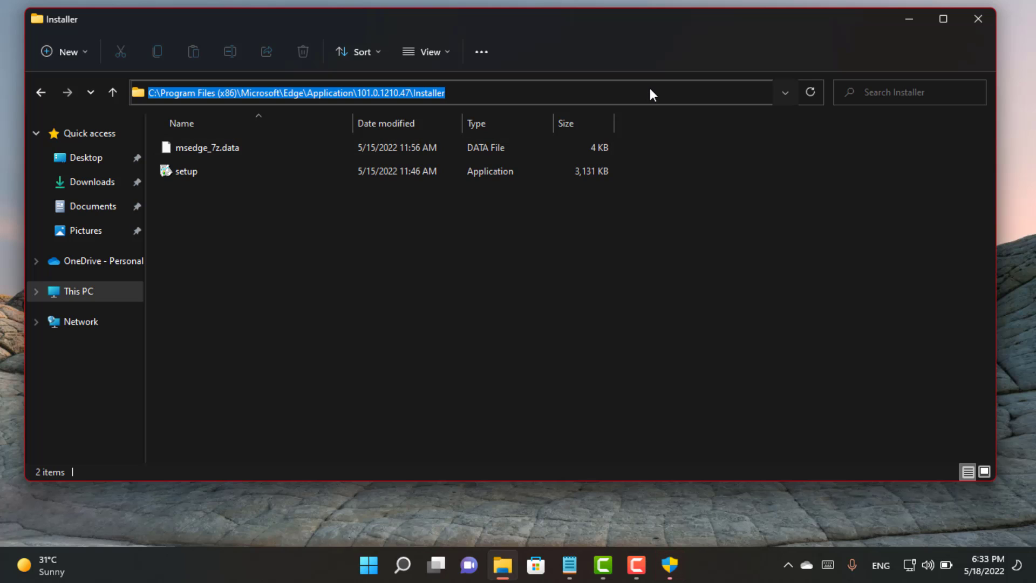
key("BackSpace")
type("cmd")
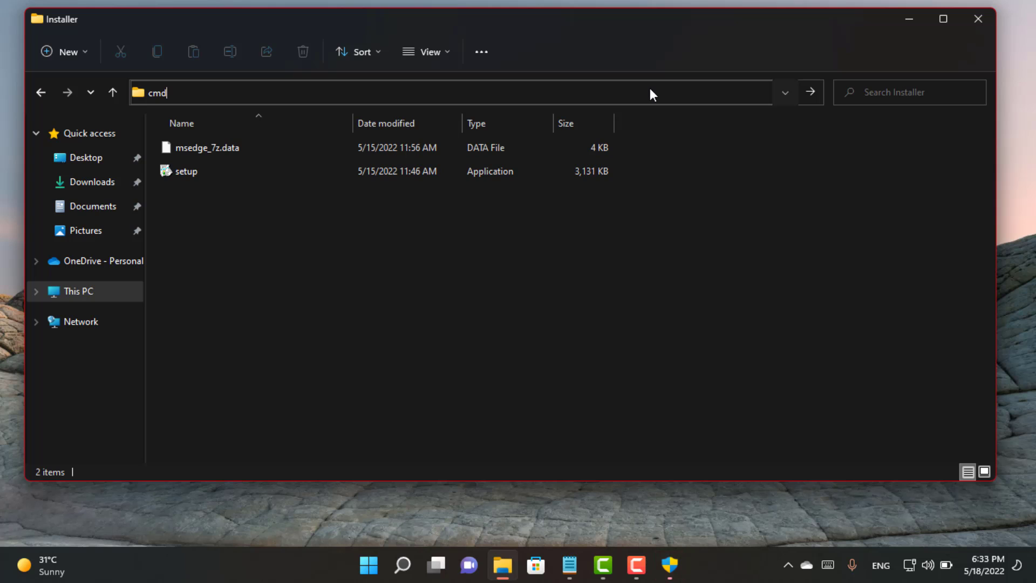
key("Return")
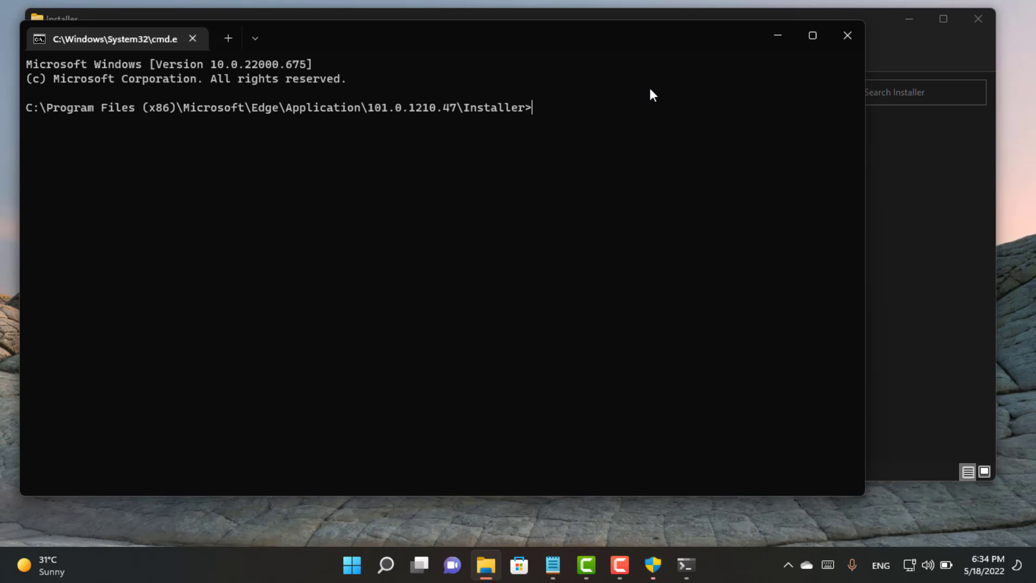
left_click_drag(439, 44, 518, 208)
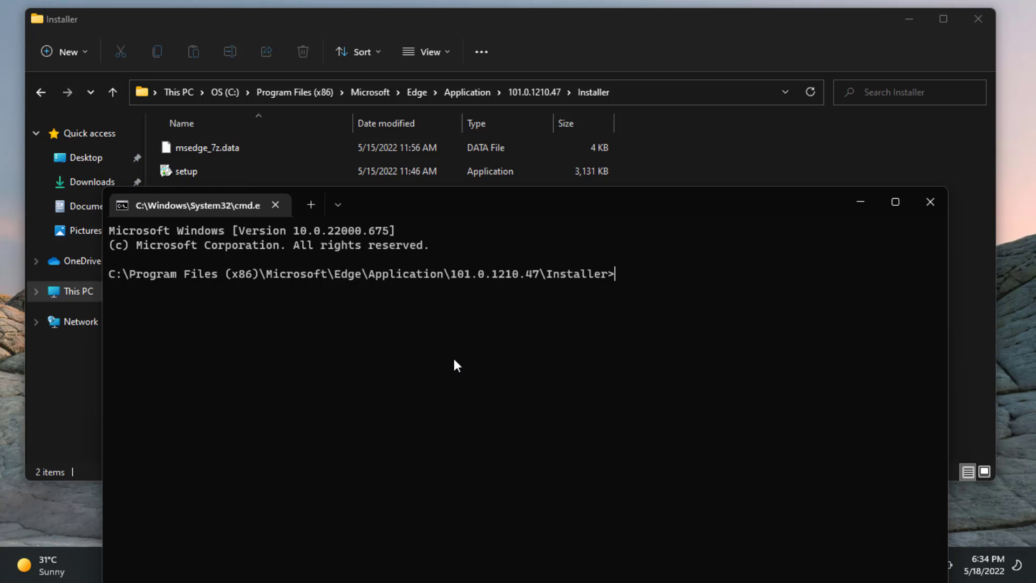
Minimize the Command Prompt and copy the .\setup.exe -uninstall -system-level -verbose-logging -force-uninstall line from the Notepad document.
left_click(859, 205)
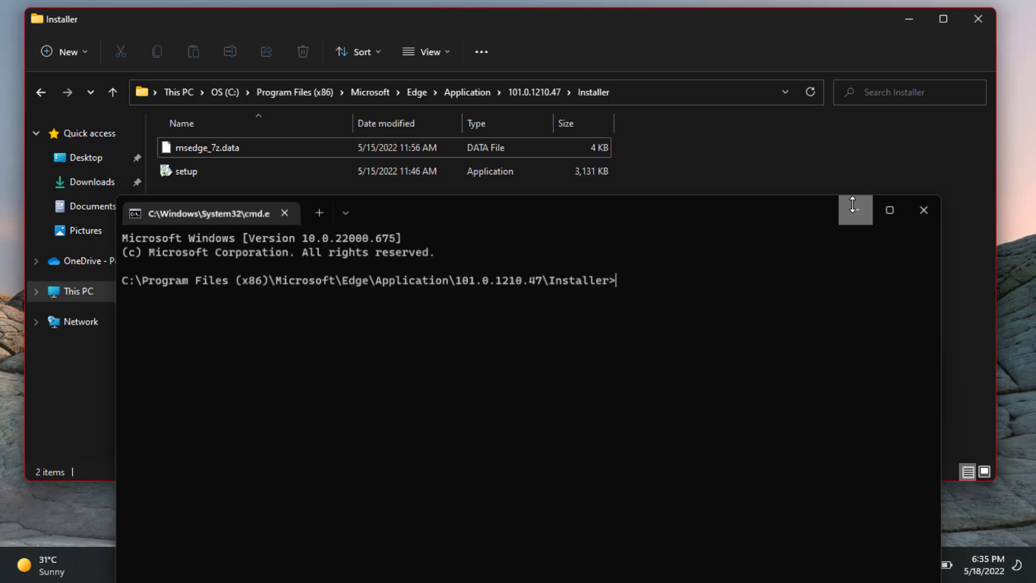
left_click(583, 561)
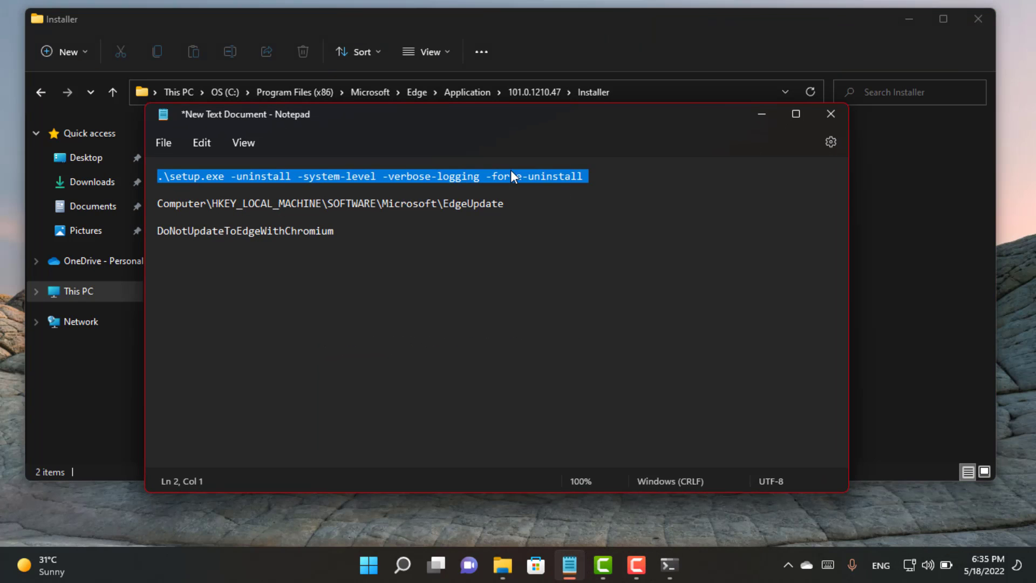
right_click(464, 177)
left_click(505, 249)
left_click(675, 37)
Run the copied .\setup.exe -uninstall -system-level -verbose-logging -force-uninstall command in Command Prompt, accepting the multi-line paste.
left_click(669, 564)
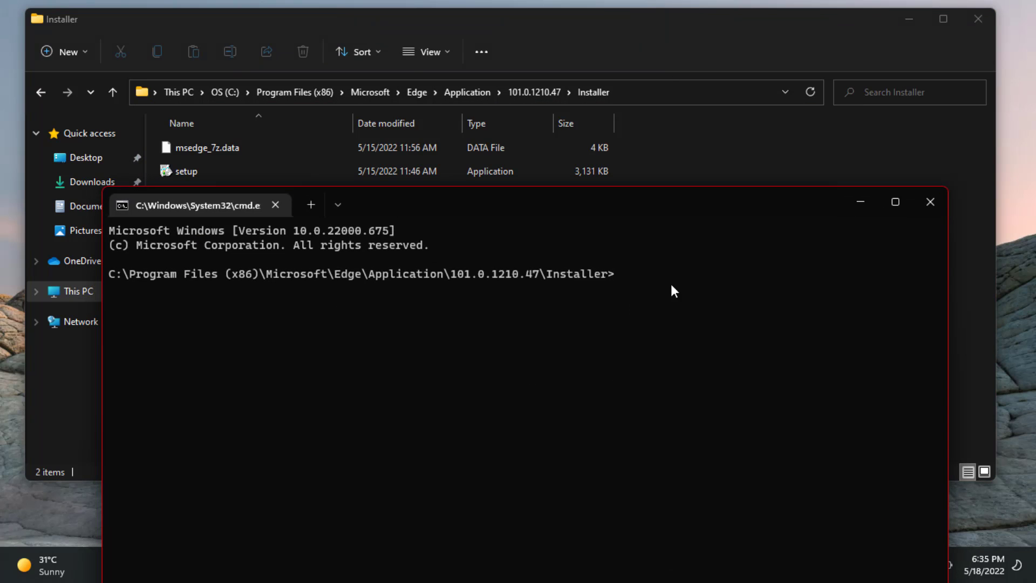
right_click(670, 283)
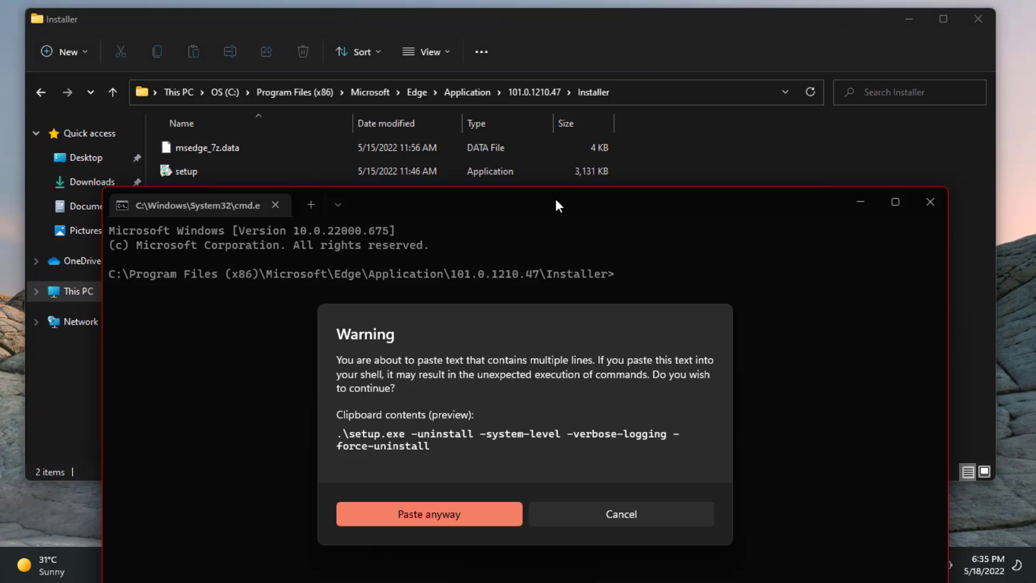
left_click_drag(556, 199, 512, 126)
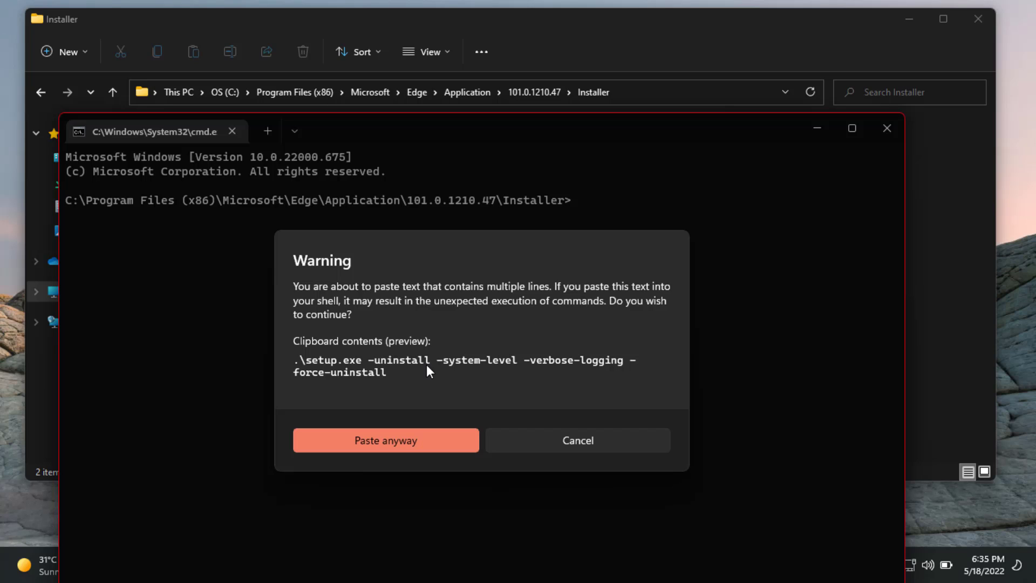
left_click(390, 442)
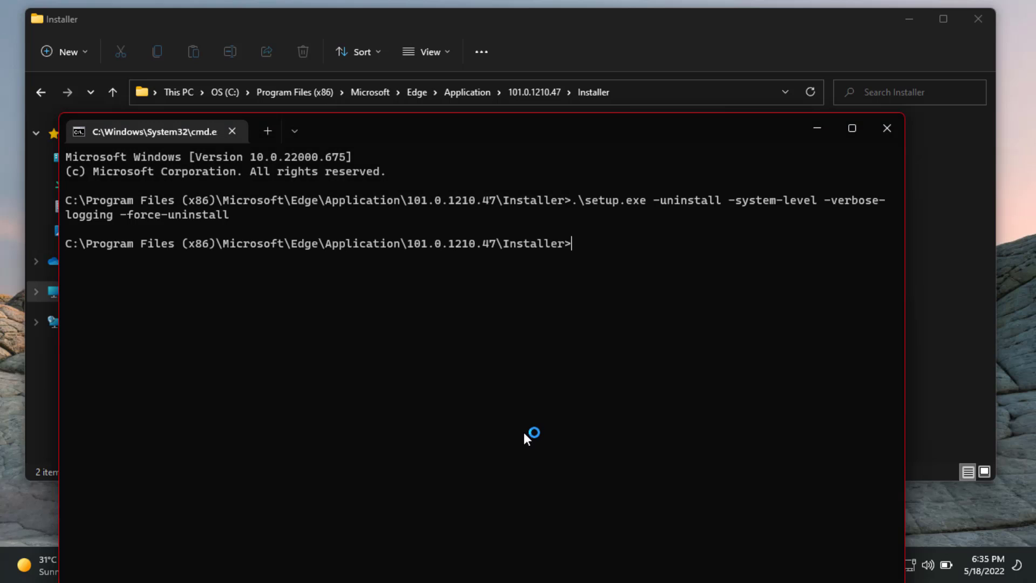
Check the Installer folder behind the Command Prompt, and close the Command Prompt window.
left_click(652, 564)
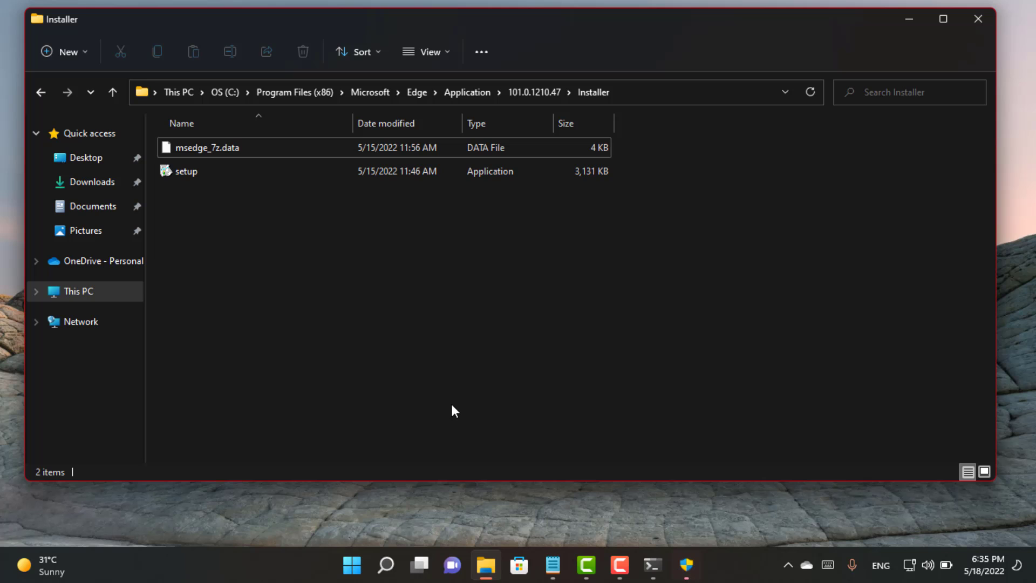
left_click(659, 549)
left_click_drag(563, 203, 525, 225)
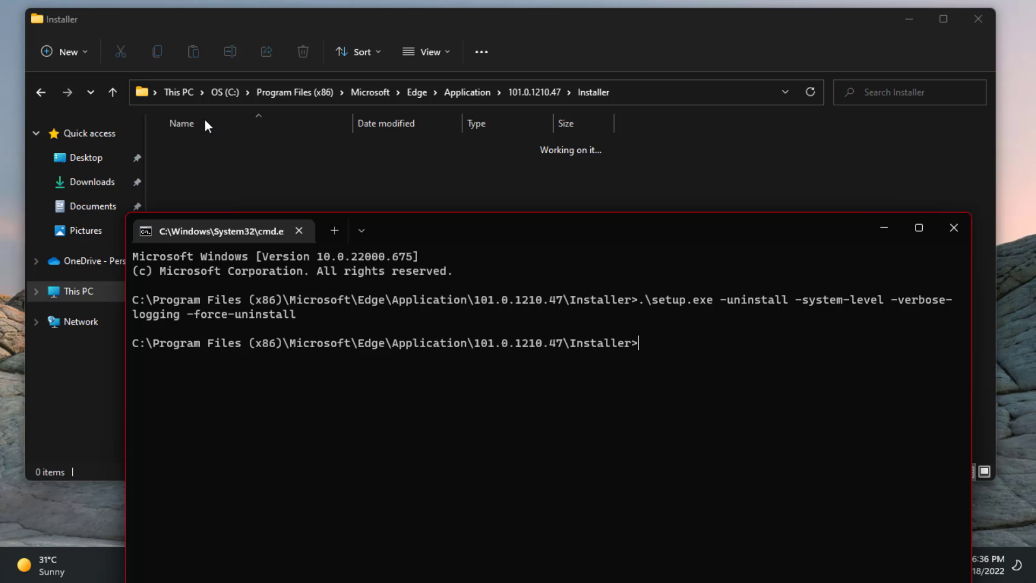
left_click(948, 232)
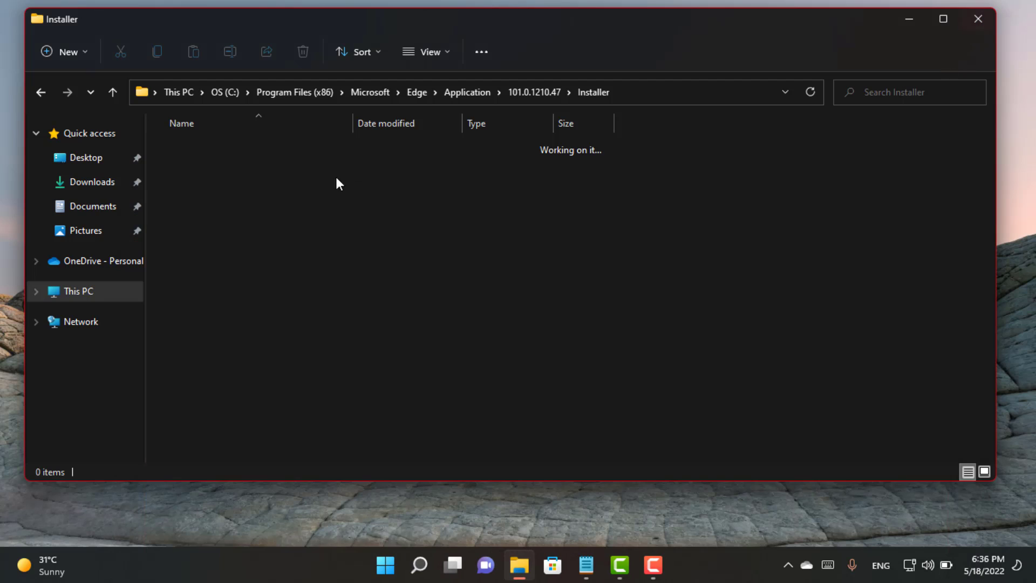
Go back from the Installer folder to Program Files (x86)\Microsoft, review its remaining Edge folders, and close File Explorer.
left_click(41, 92)
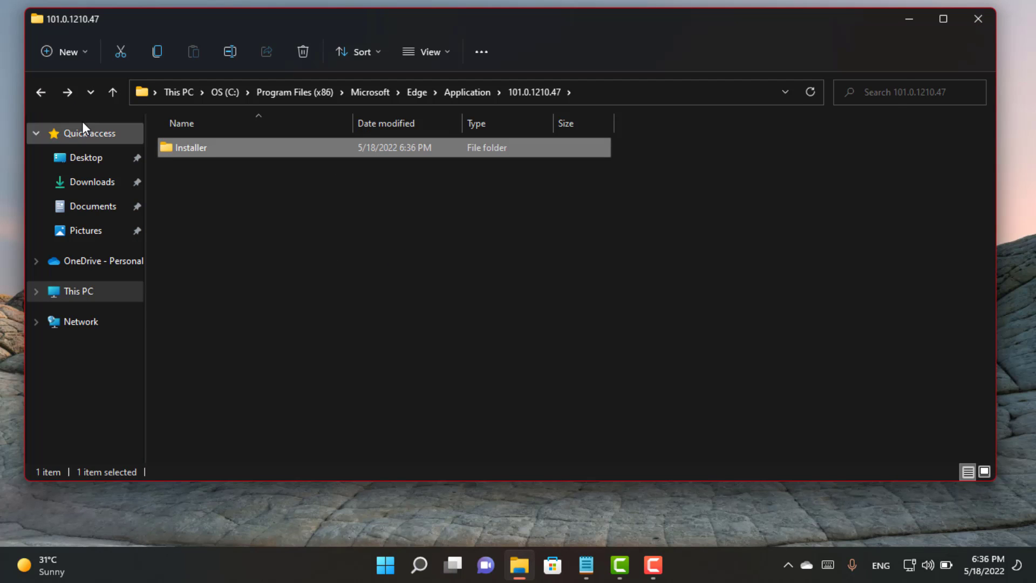
left_click(42, 93)
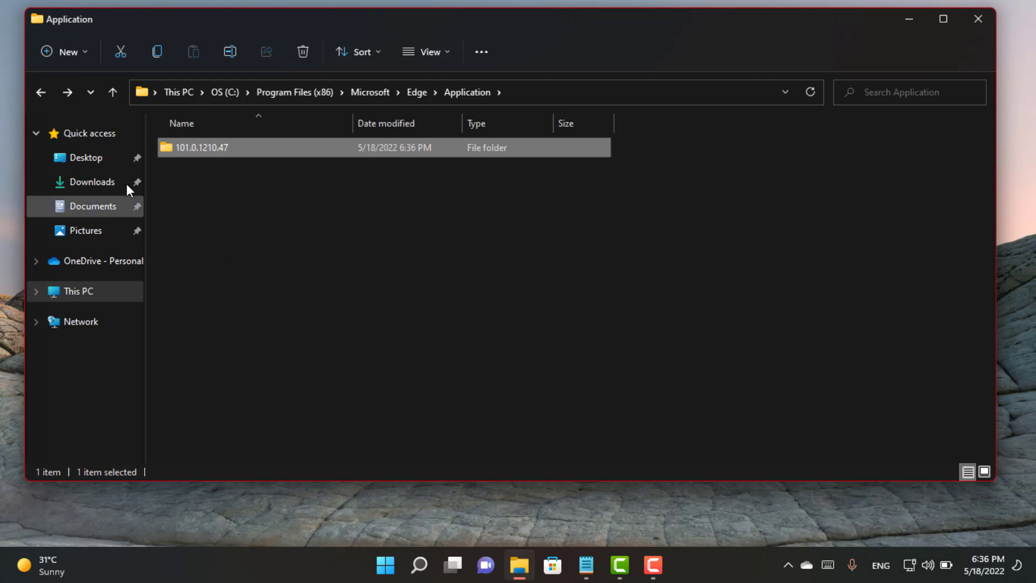
left_click(40, 92)
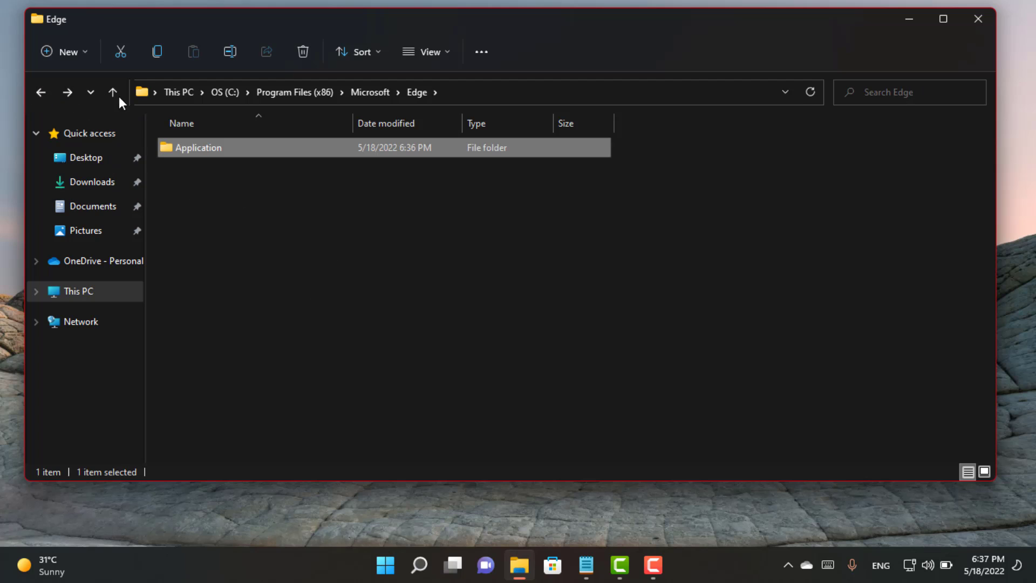
left_click(40, 92)
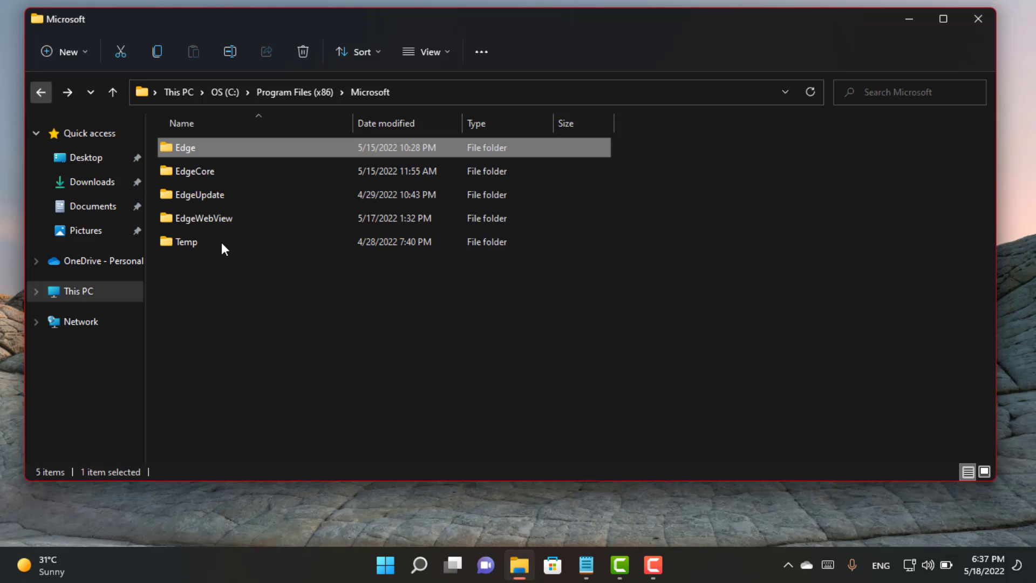
left_click(309, 274)
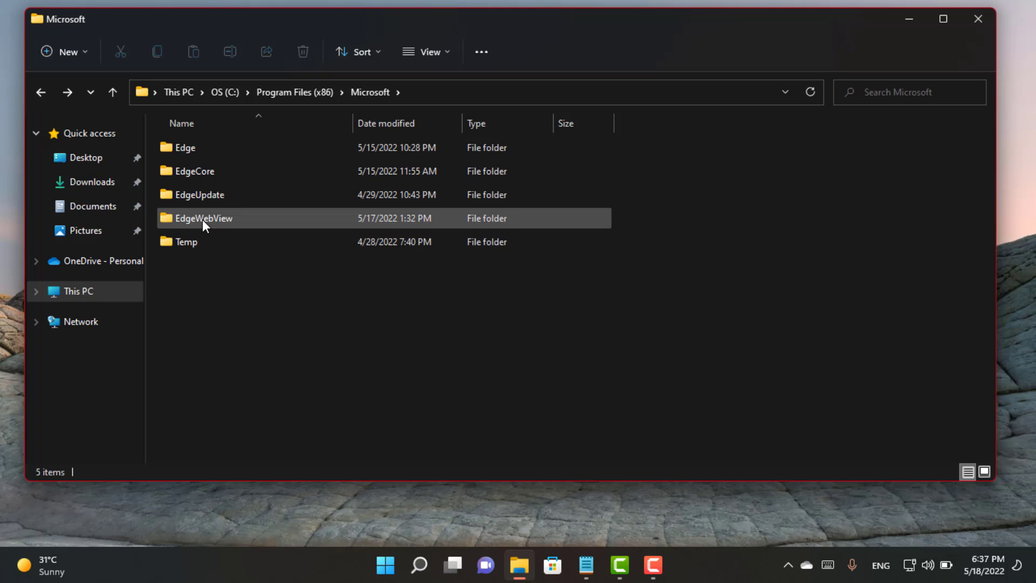
mouse_move(203, 220)
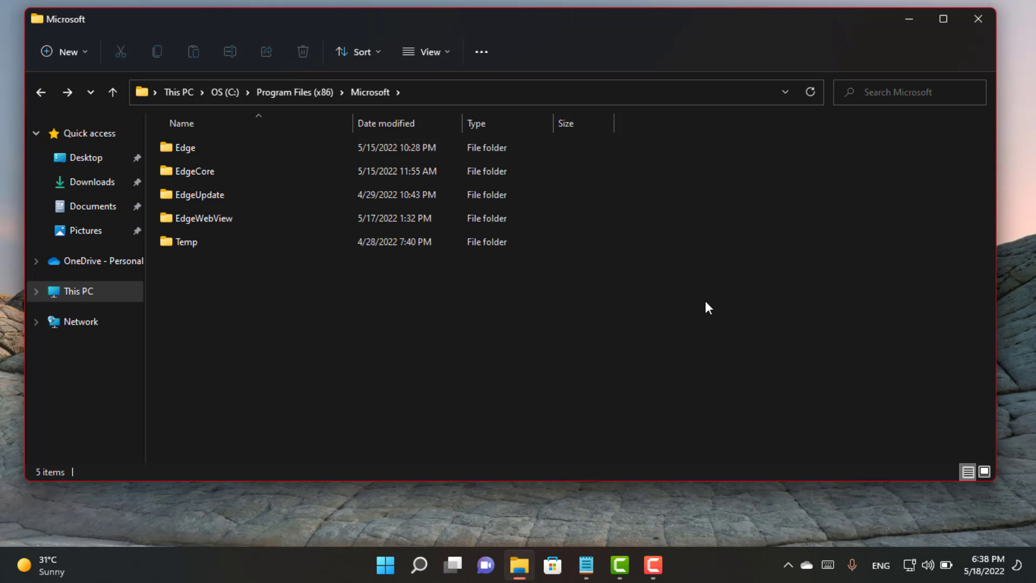
left_click(980, 24)
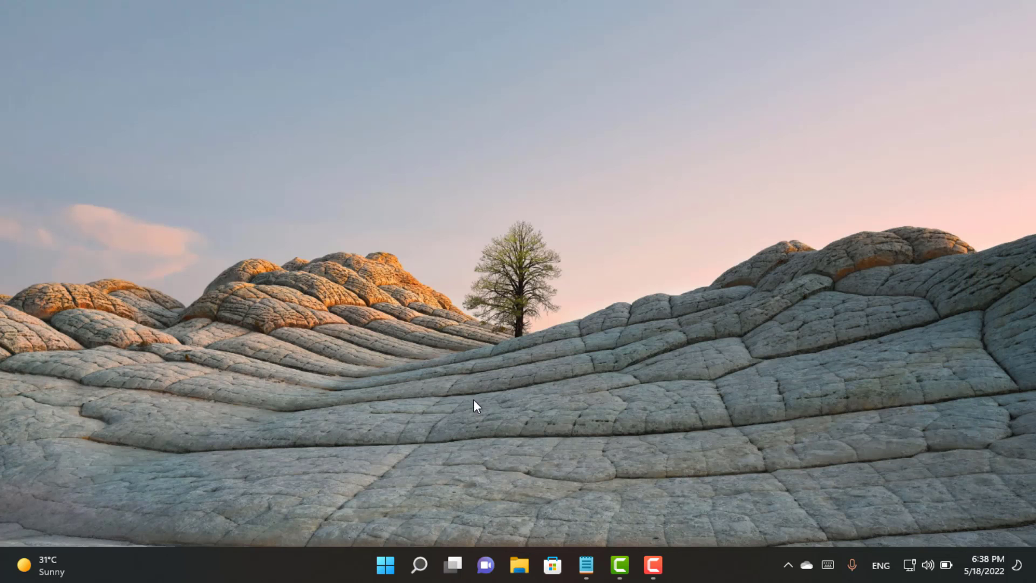
Search Windows for Registry Editor and launch it.
key("super+s")
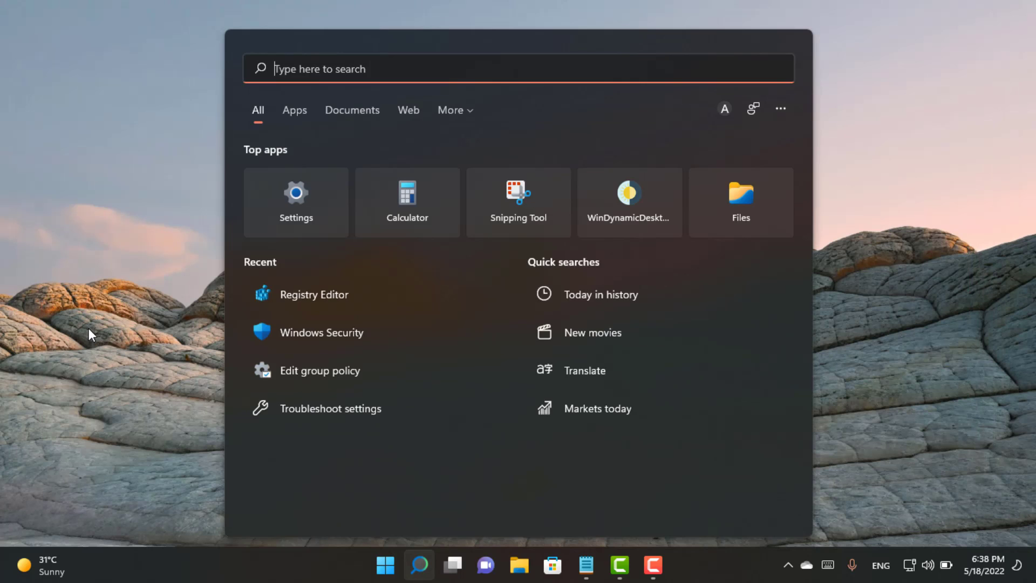
type("registry Editor")
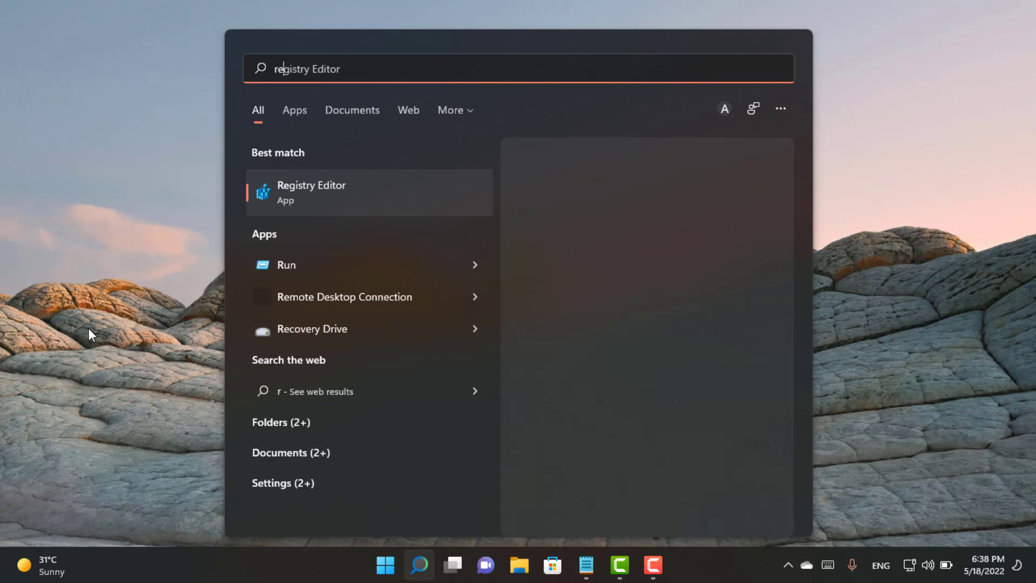
right_click(330, 195)
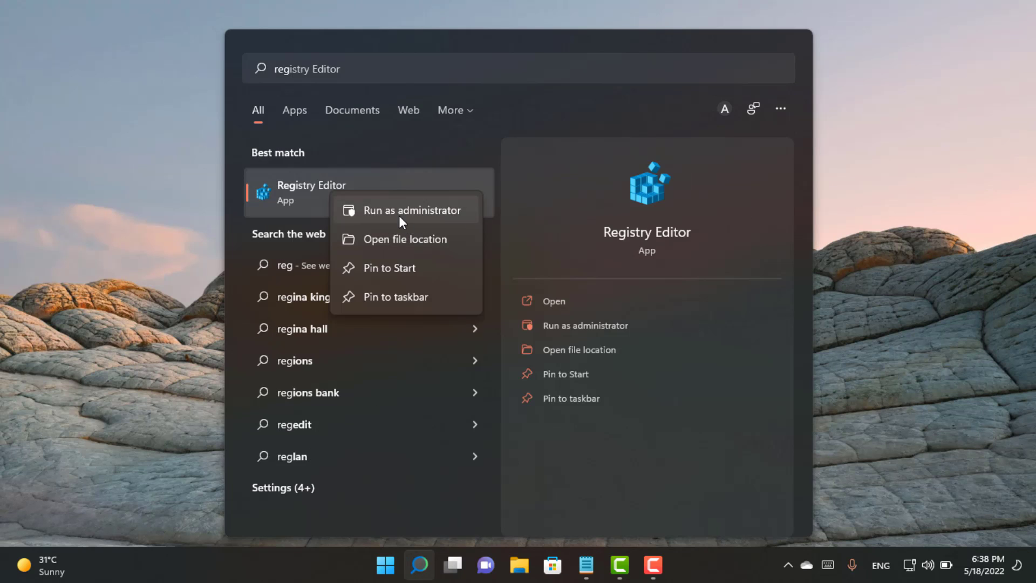
key("Escape")
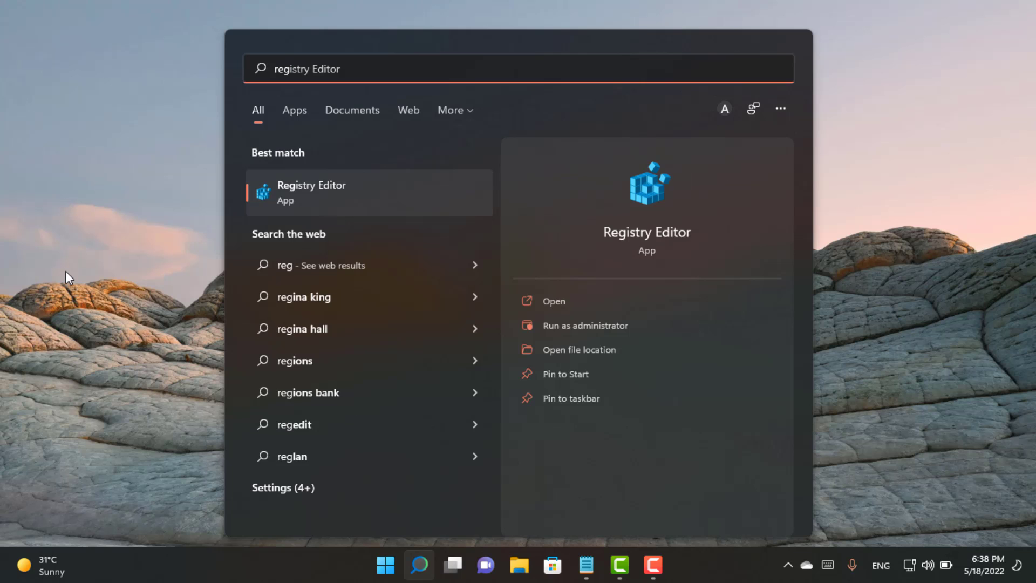
key("Return")
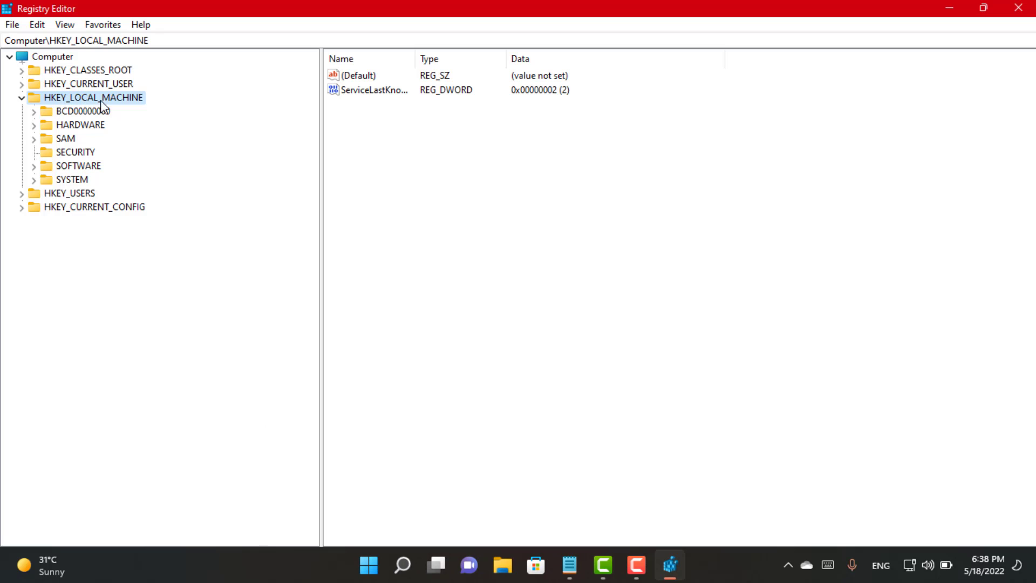
Expand HKEY_LOCAL_MACHINE\SOFTWARE\Microsoft in the registry tree and create a new key under Microsoft.
left_click(34, 167)
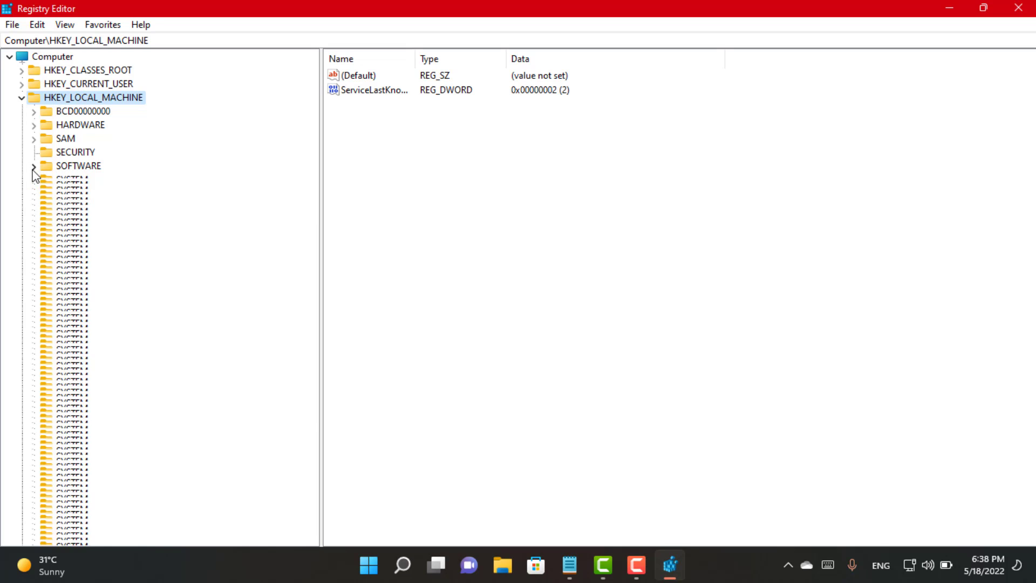
scroll(54, 205, "down", 3)
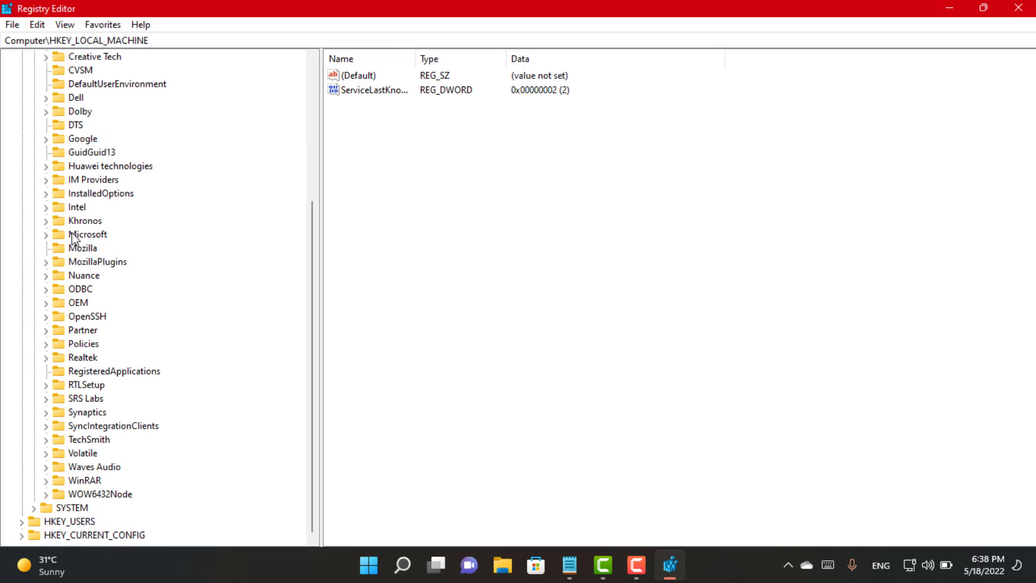
left_click(46, 235)
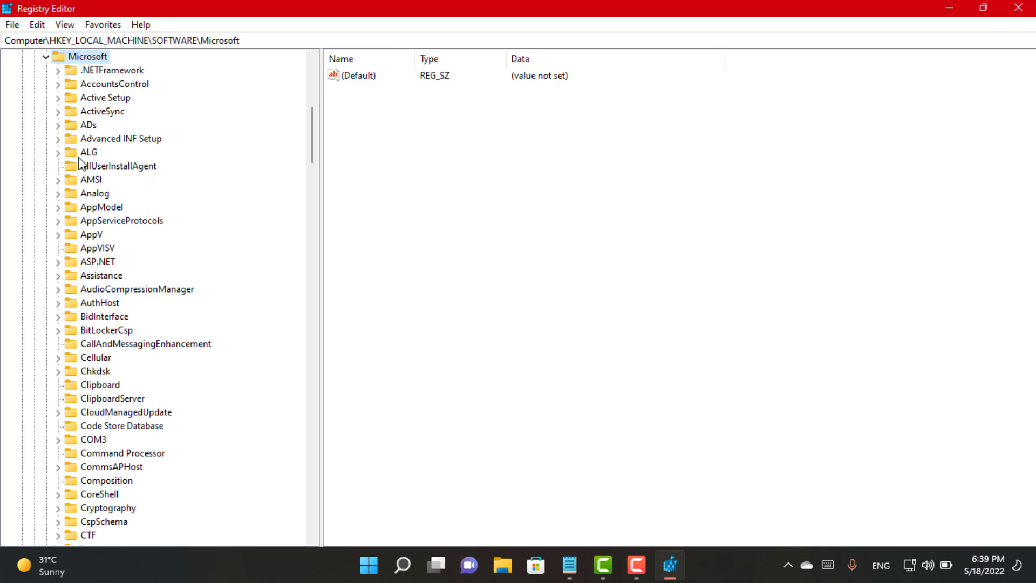
scroll(81, 154, "up", 5)
right_click(78, 266)
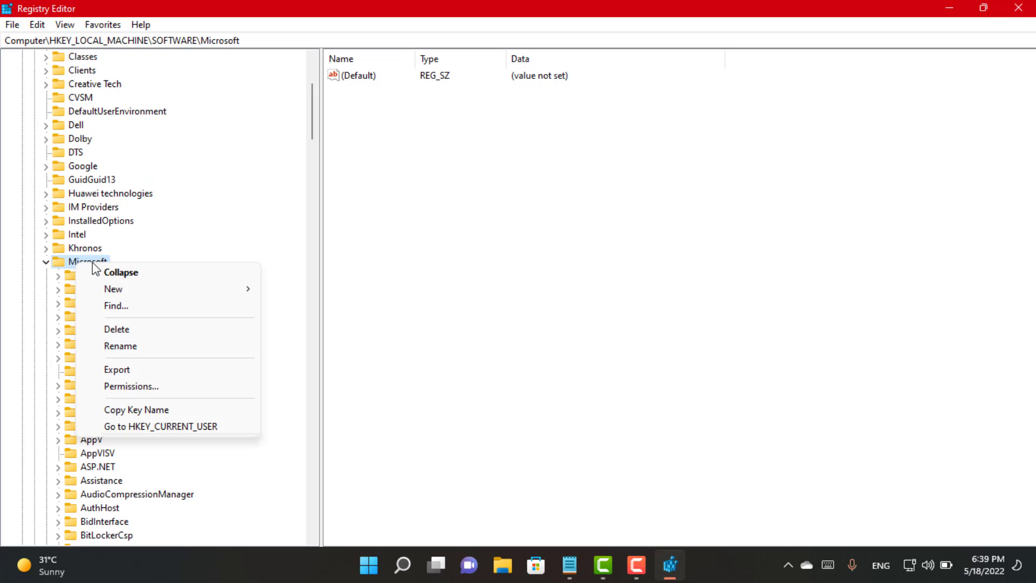
mouse_move(131, 293)
left_click(292, 289)
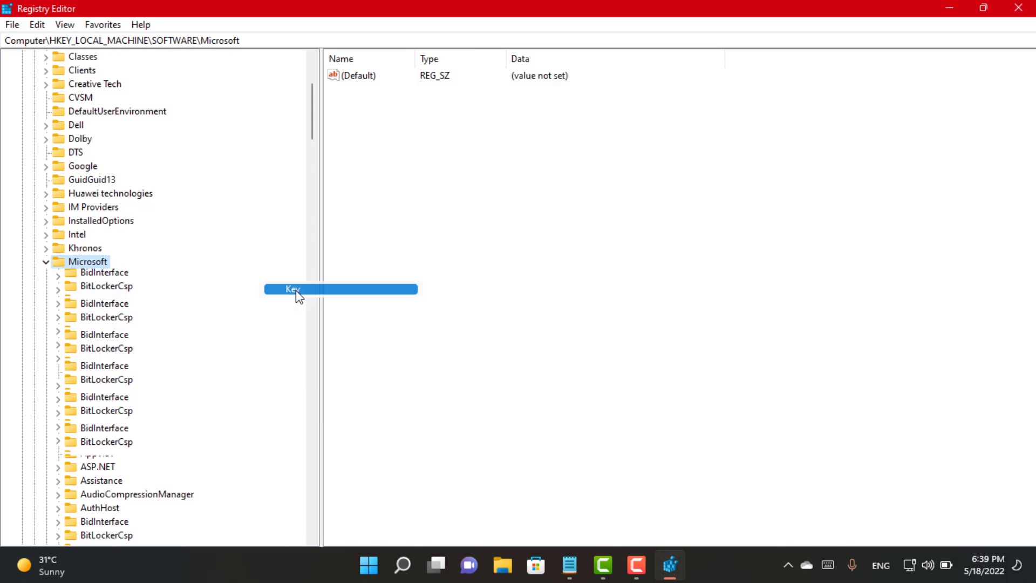
Rename the new key under Microsoft to EdgeUpdate.
scroll(197, 523, "down", 2)
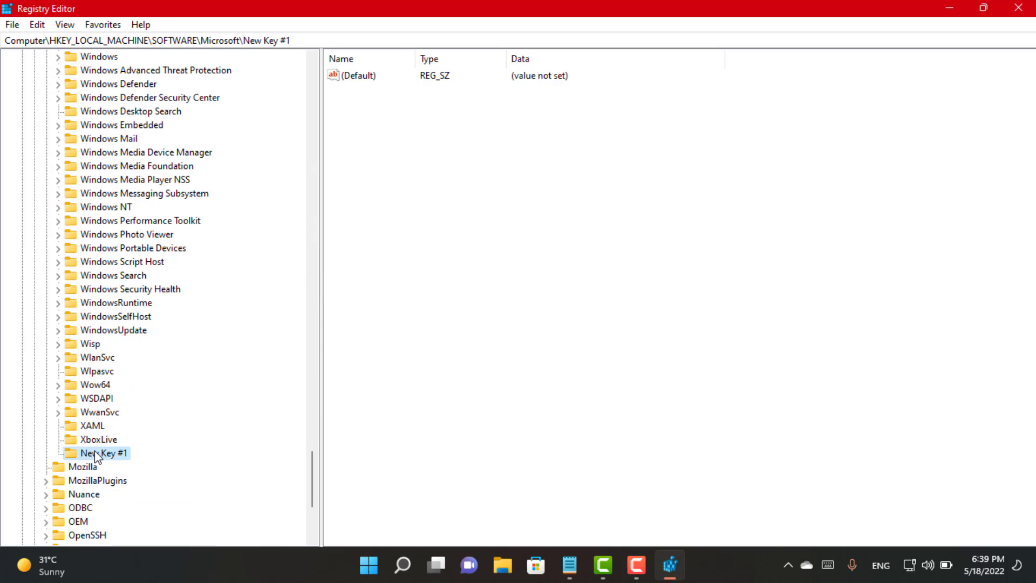
right_click(115, 453)
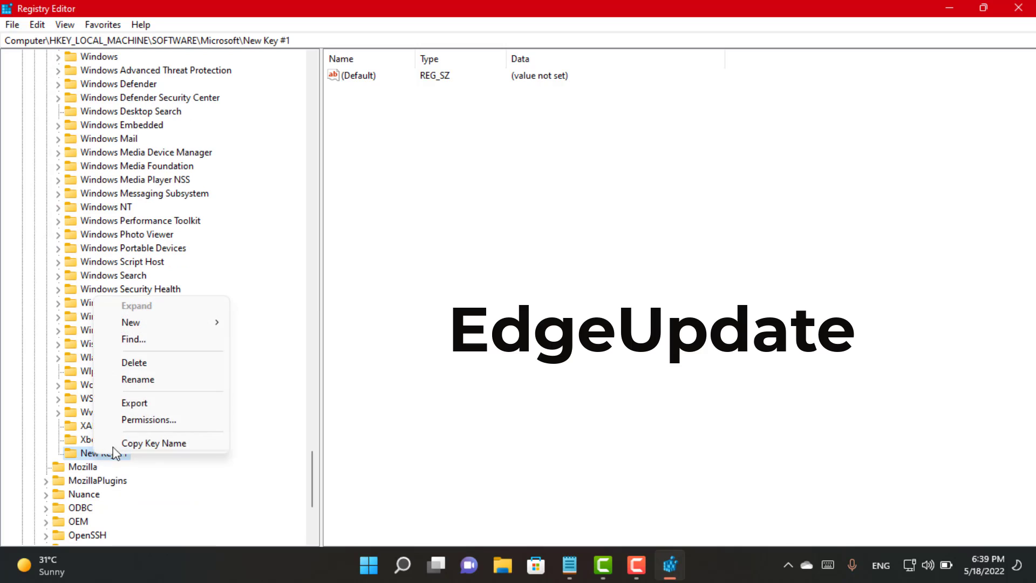
left_click(139, 379)
type("EdgeUpdate")
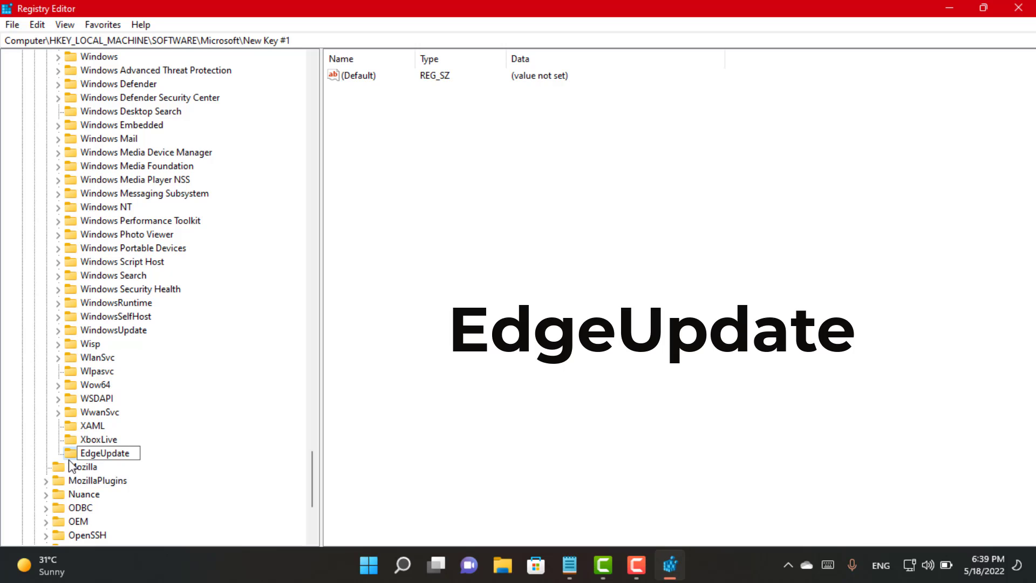
key("Return")
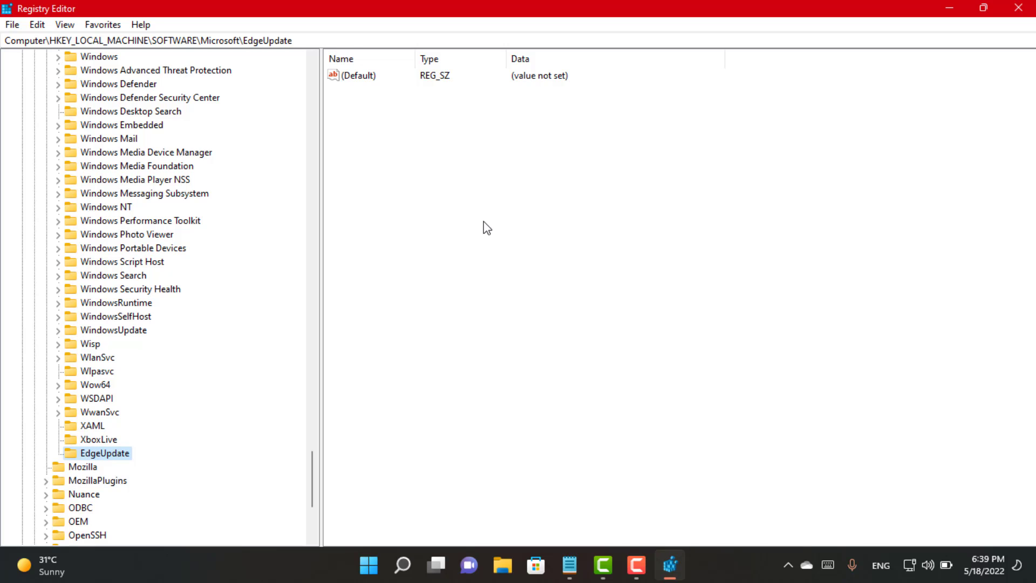
Create a new DWORD (32-bit) value inside the EdgeUpdate key.
right_click(454, 197)
mouse_move(489, 209)
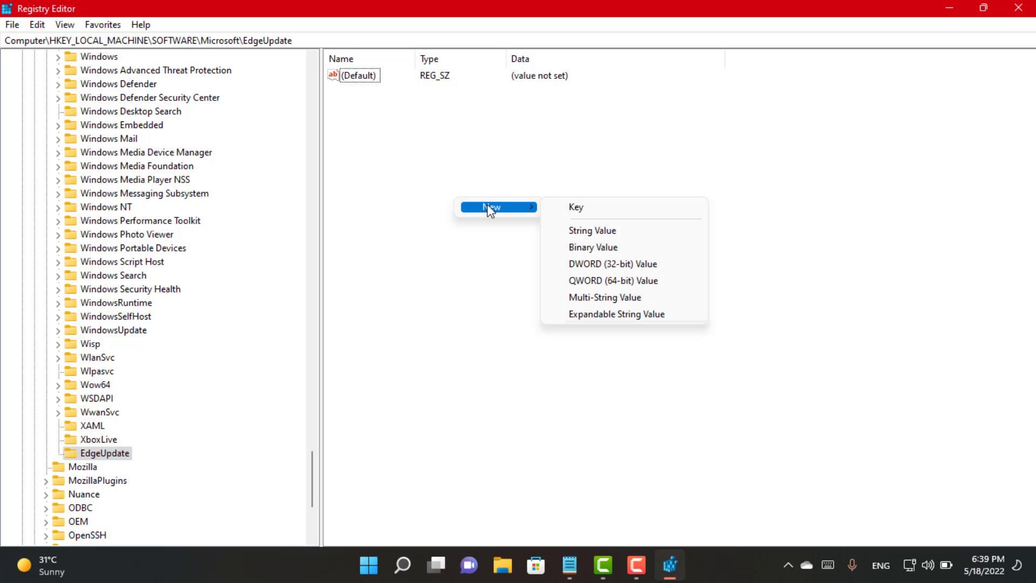
left_click(602, 264)
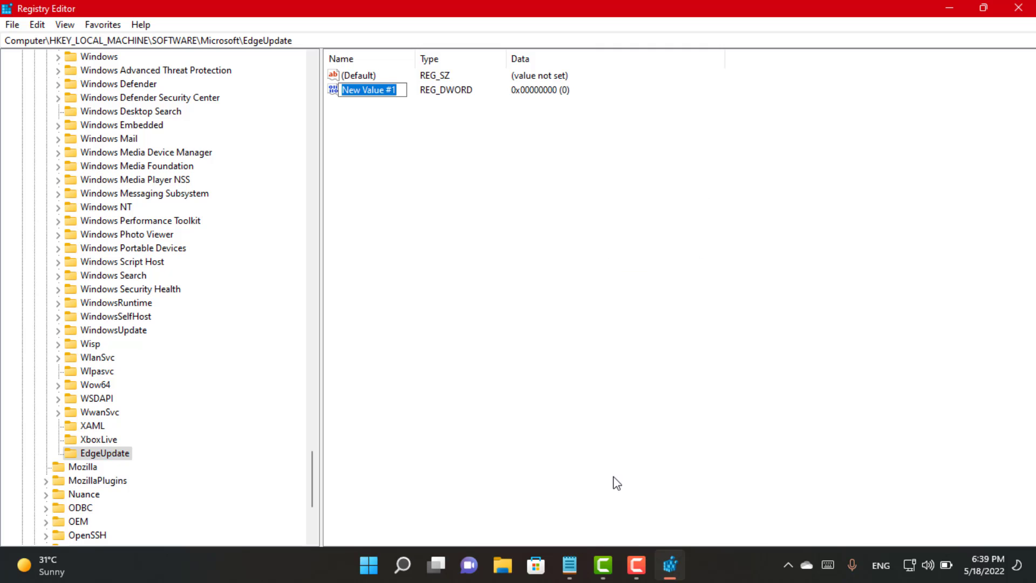
Copy the text DoNotUpdateToEdgeWithChromium from the Notepad document and minimize Notepad.
left_click(569, 565)
left_click_drag(356, 231, 163, 232)
right_click(163, 232)
left_click(213, 312)
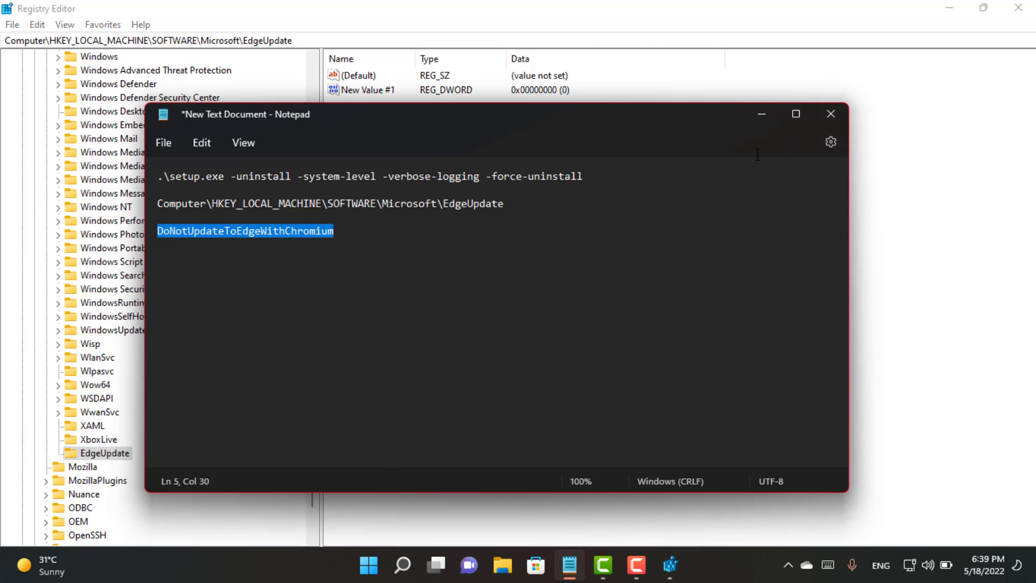
left_click(760, 114)
Rename the new DWORD value in EdgeUpdate to the copied name DoNotUpdateToEdgeWithChromium.
right_click(368, 91)
left_click(423, 160)
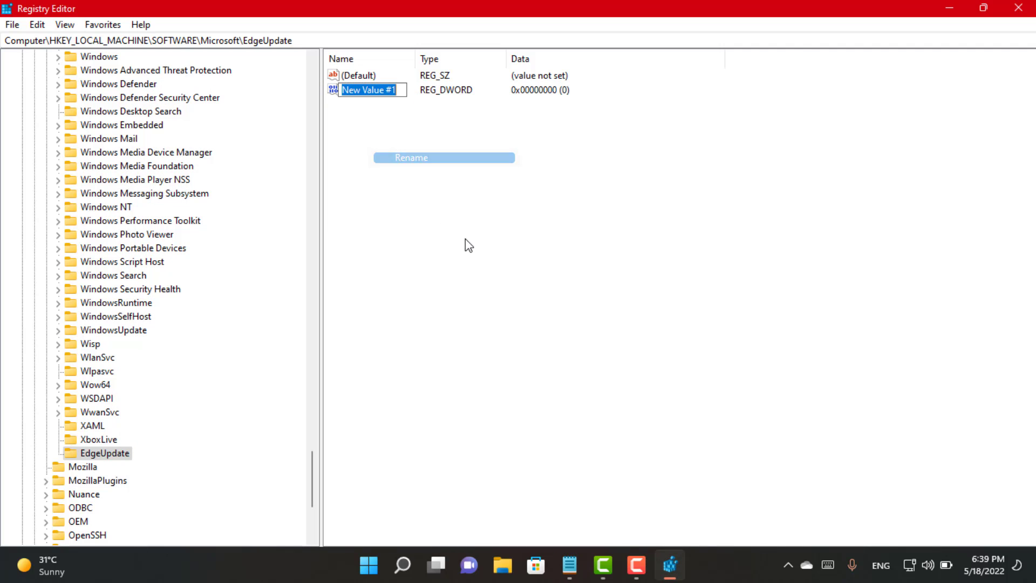
key("ctrl+v")
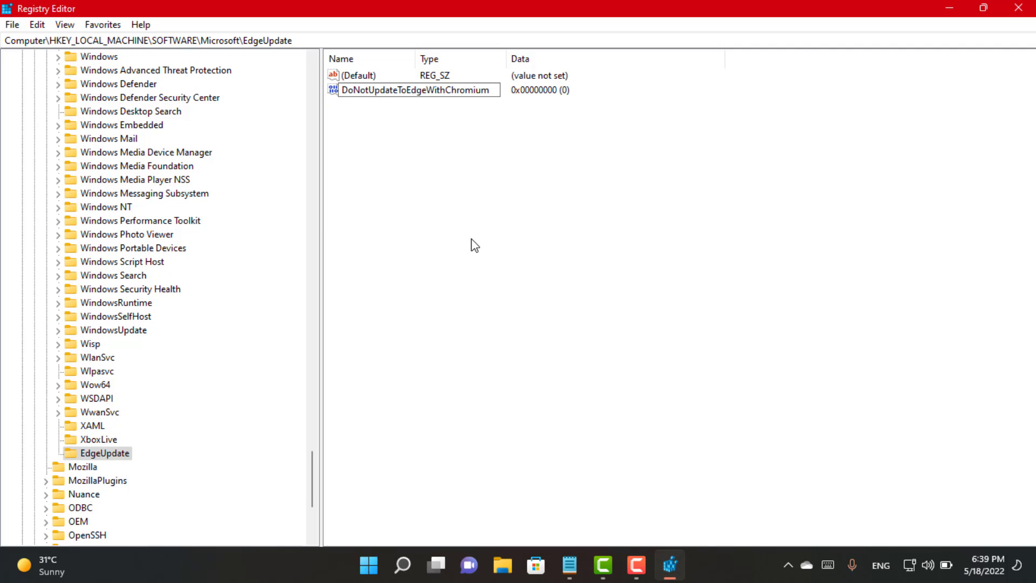
key("Return")
Set the value data of DoNotUpdateToEdgeWithChromium to 1 and close Registry Editor.
double_click(372, 91)
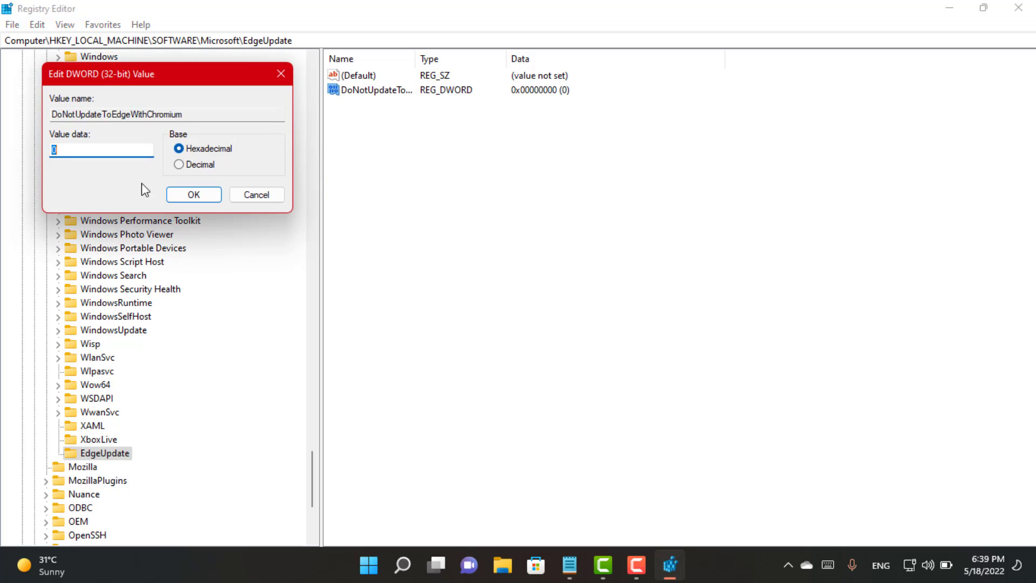
type("1")
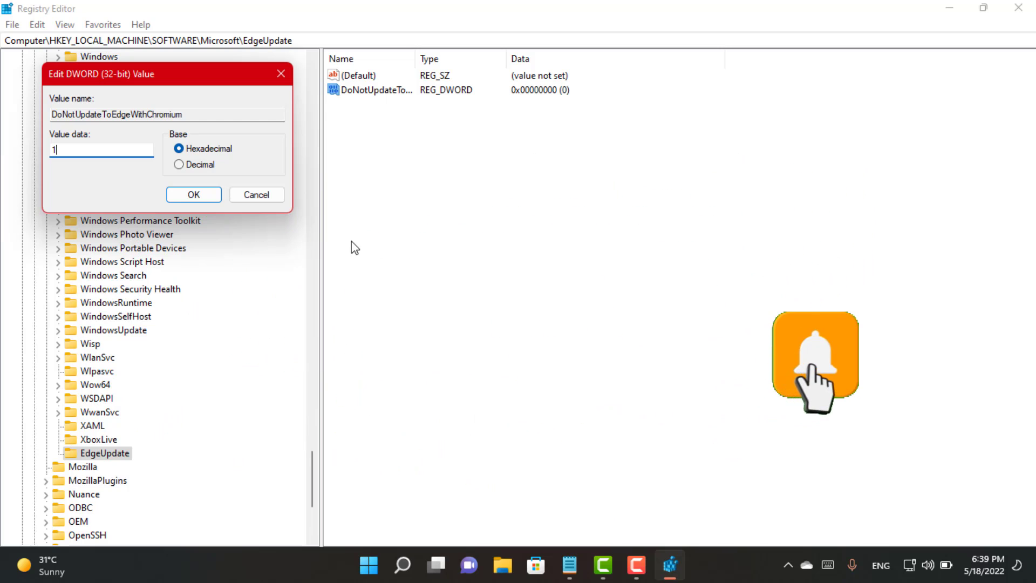
left_click(200, 194)
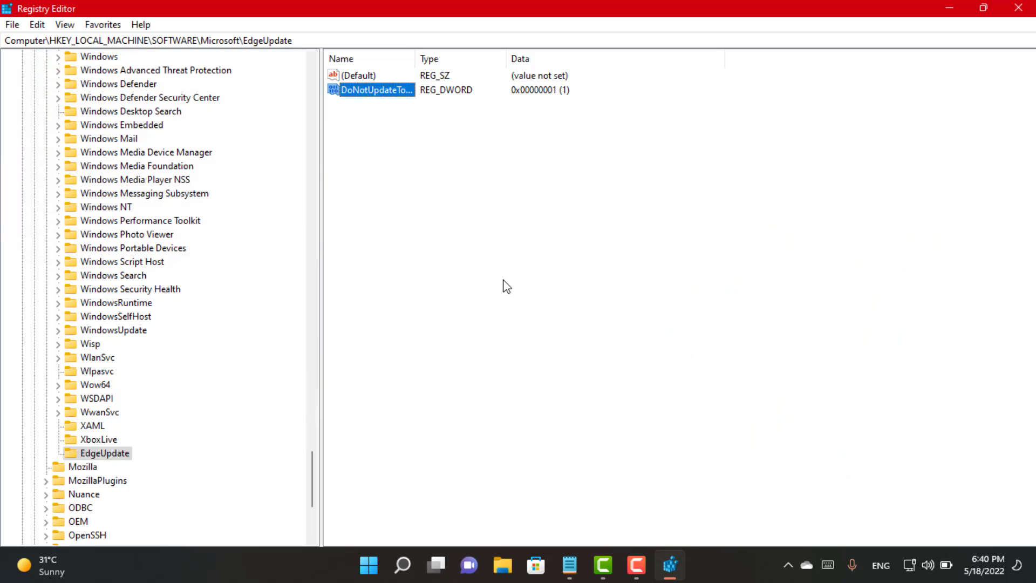
left_click(1017, 8)
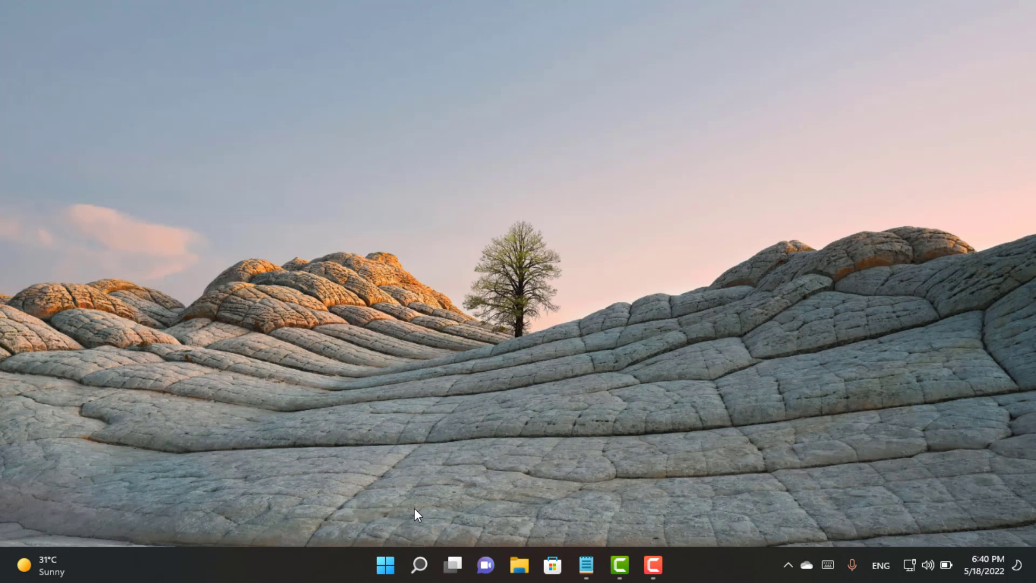
Switch to Windows Settings and open the Default apps page for Apps.
left_click(397, 564)
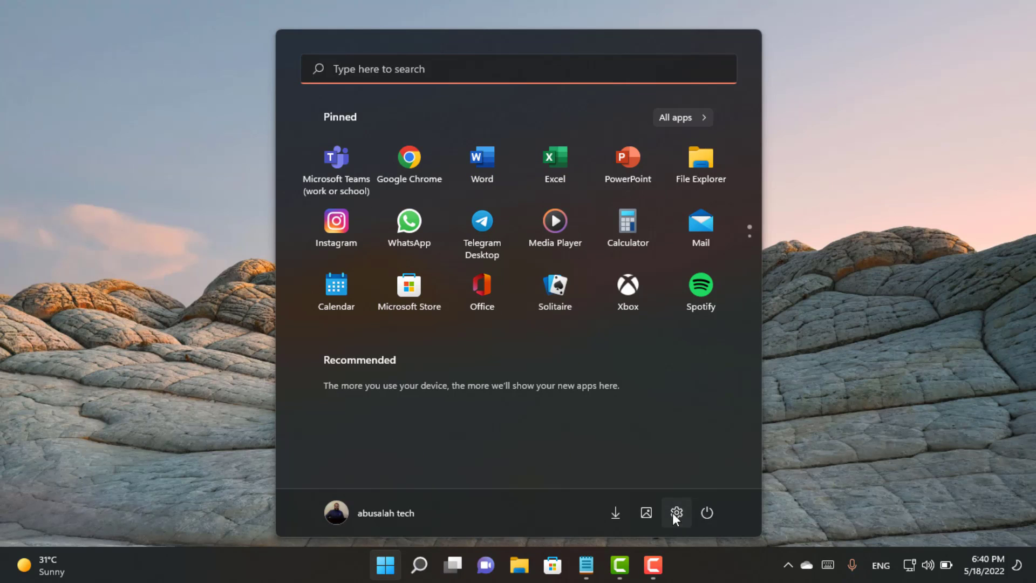
left_click(678, 511)
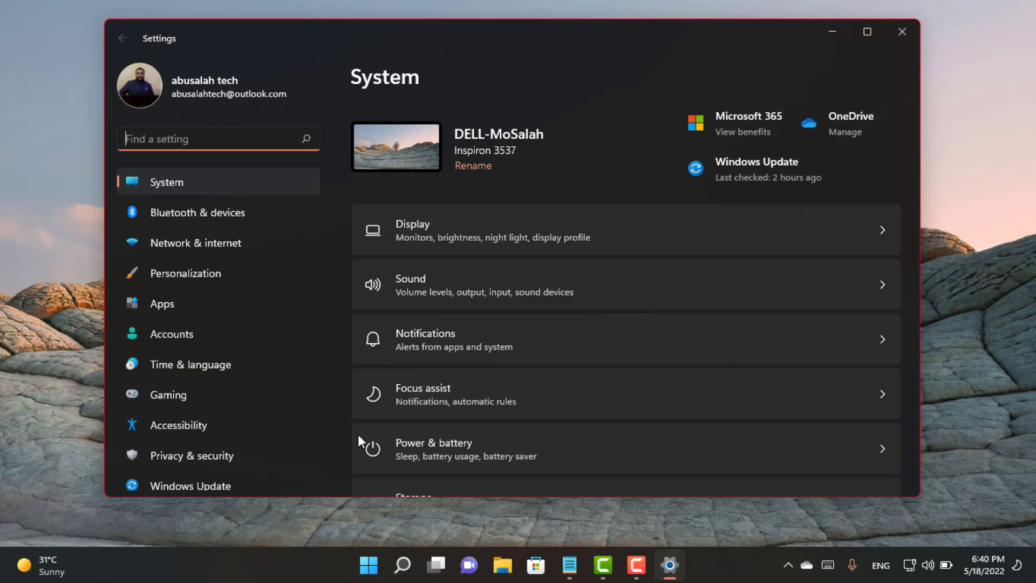
left_click(174, 303)
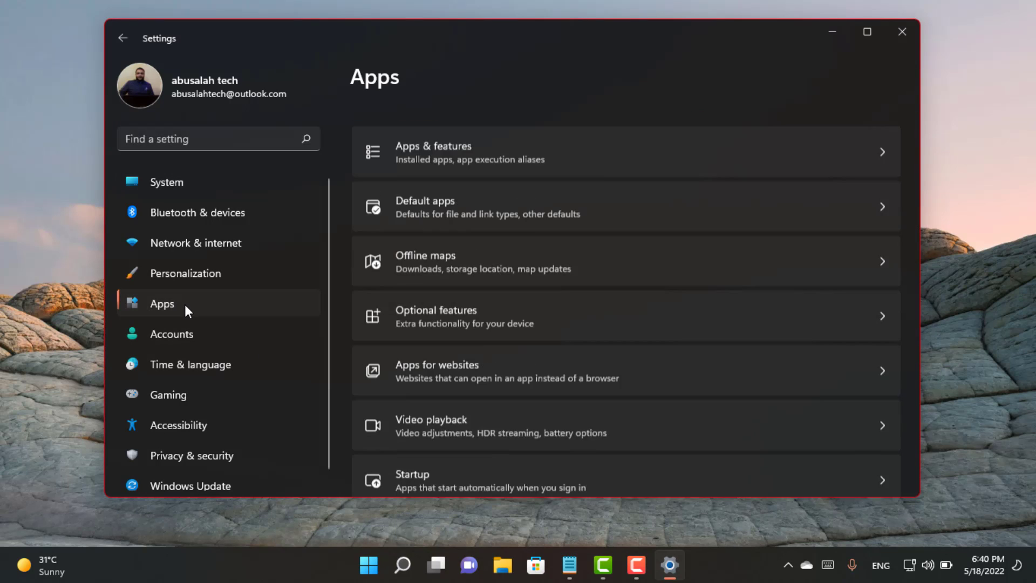
left_click(404, 194)
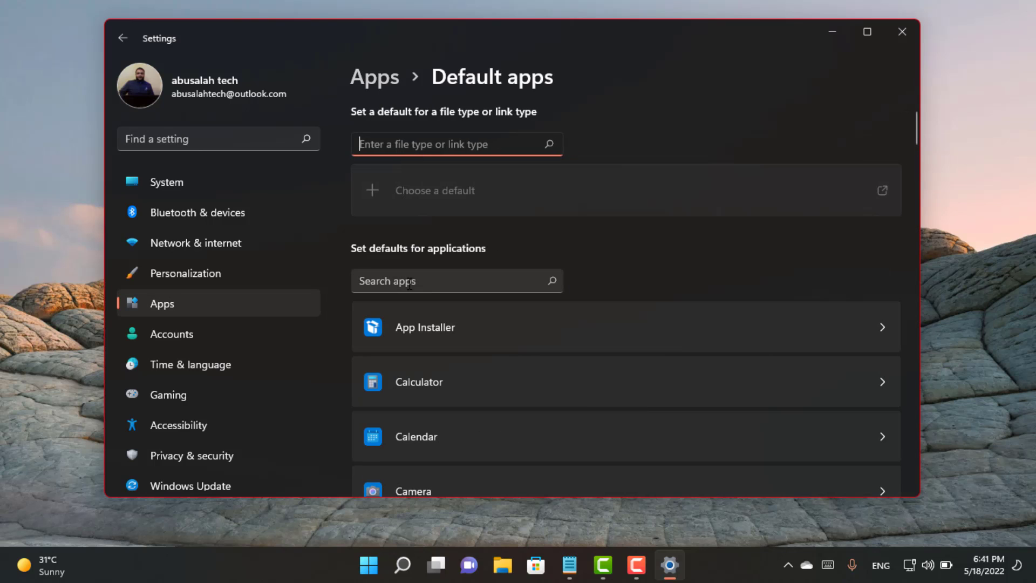
Find Google Chrome among the default apps by searching for "chrome" and make it the default browser.
left_click(430, 282)
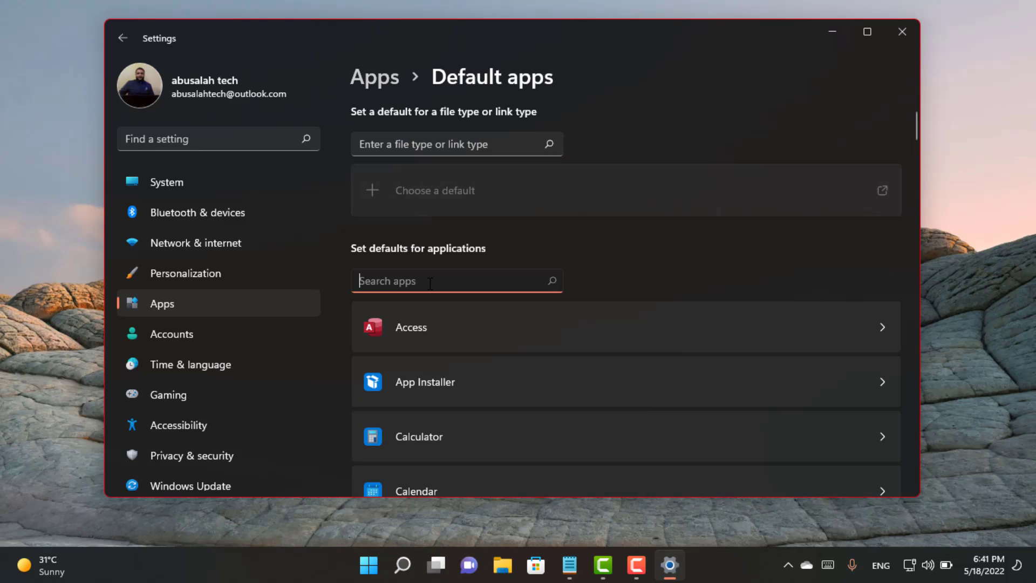
type("chrome")
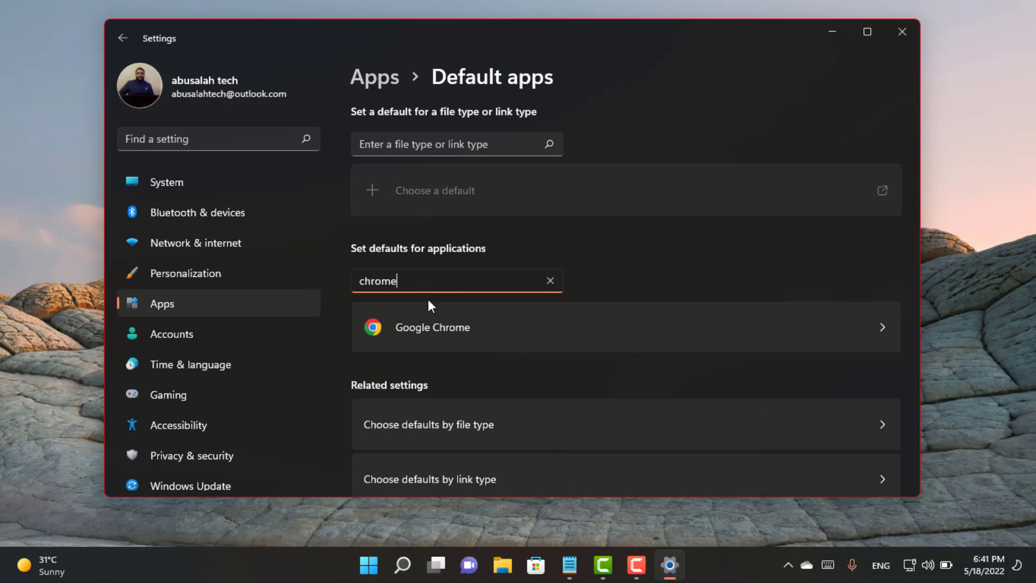
left_click(420, 327)
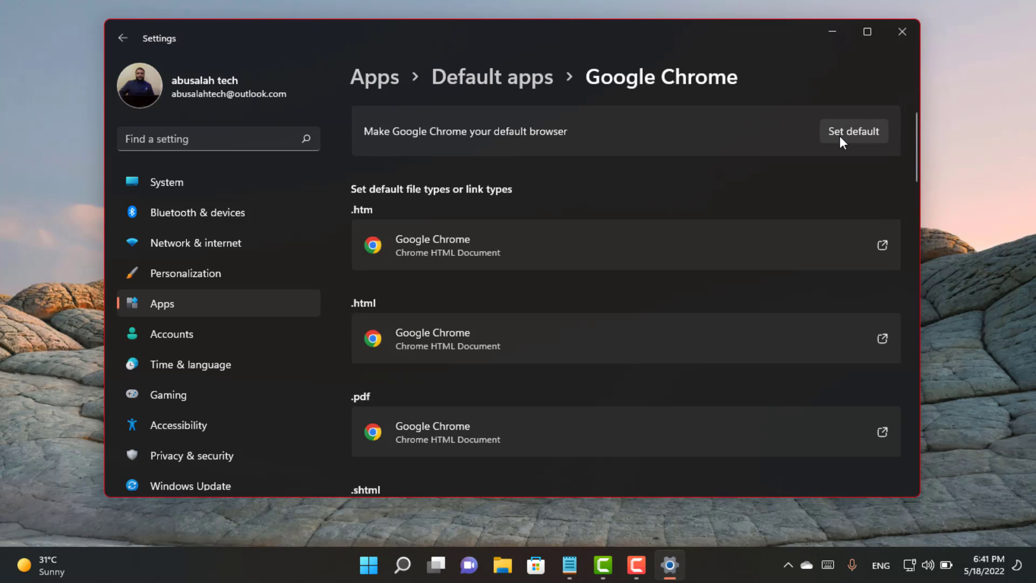
left_click(840, 135)
Change the default app for .svg files to Google Chrome.
scroll(629, 195, "down", 5)
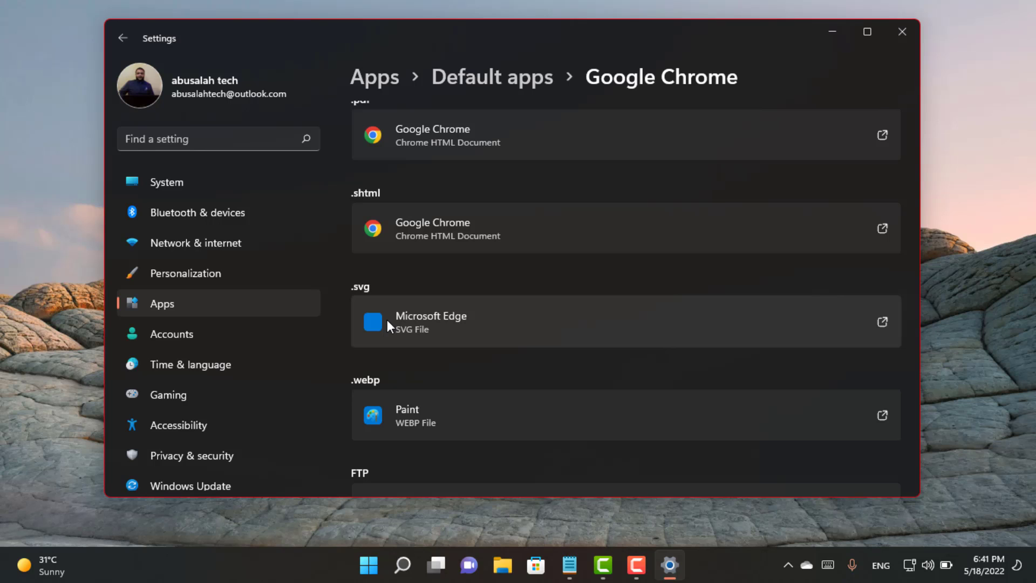
left_click(516, 321)
left_click(458, 305)
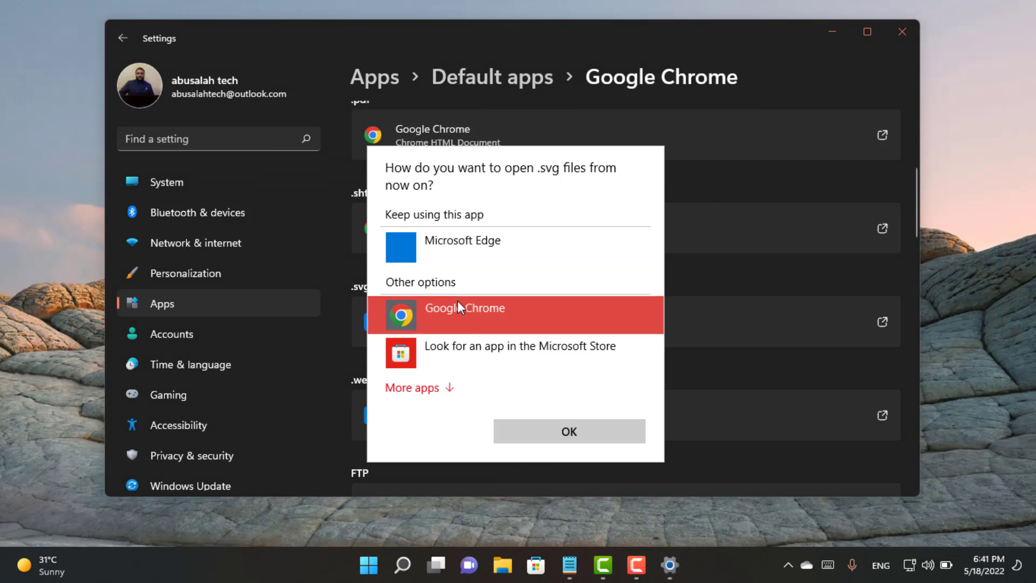
left_click(542, 429)
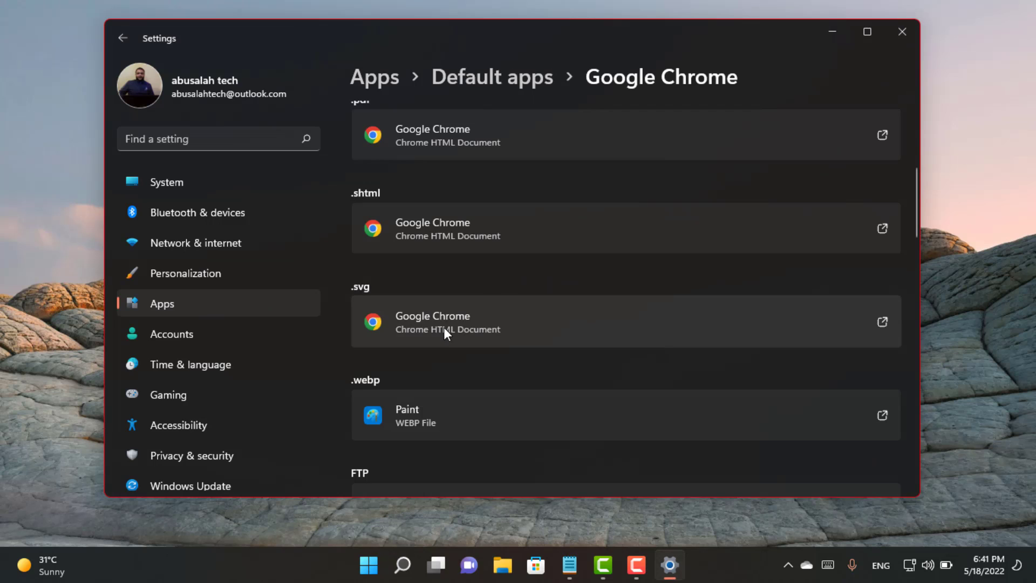
Review the remaining file type and link type defaults for Google Chrome, and close Settings.
scroll(475, 327, "down", 5)
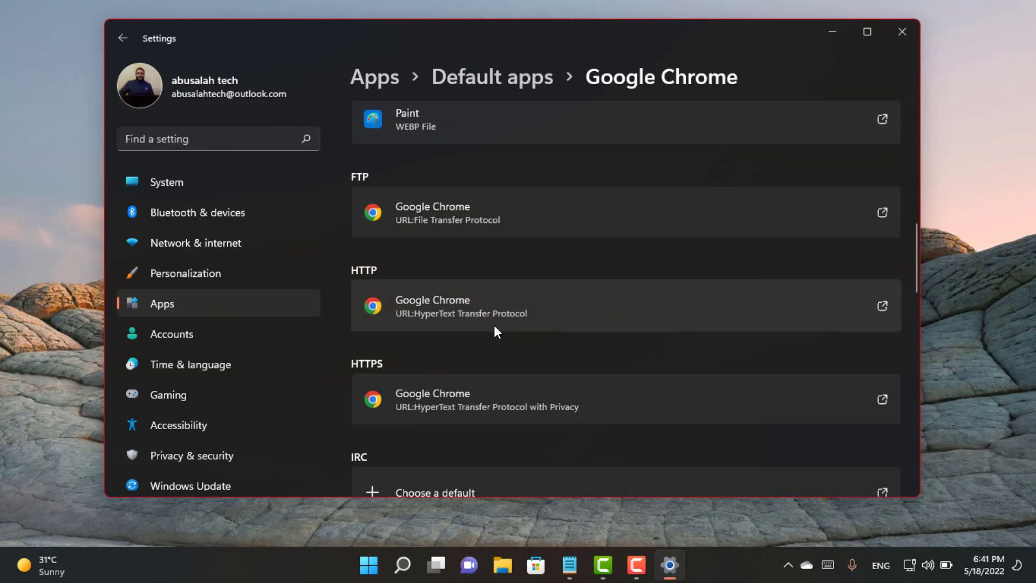
scroll(494, 327, "down", 2)
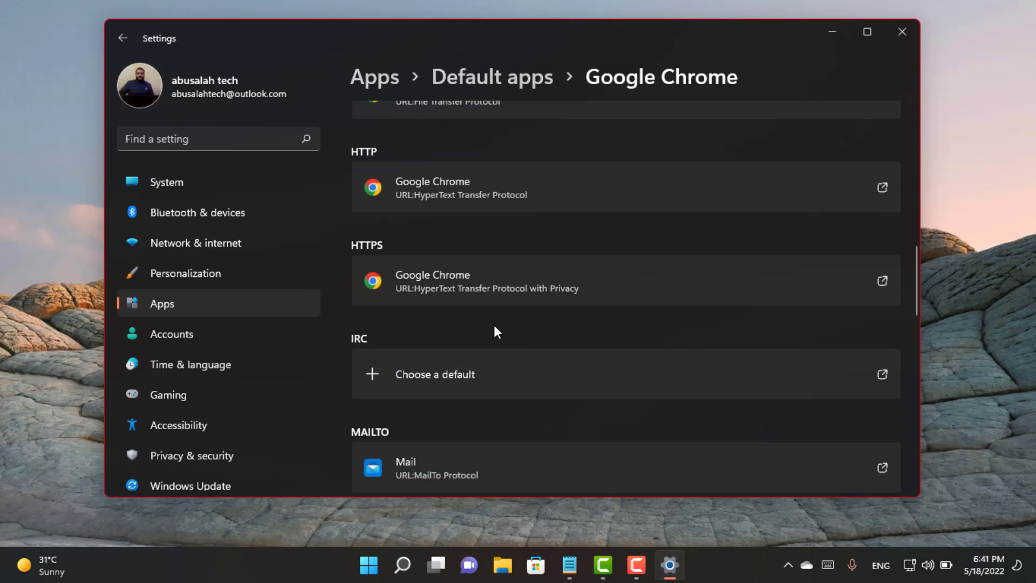
scroll(494, 326, "down", 10)
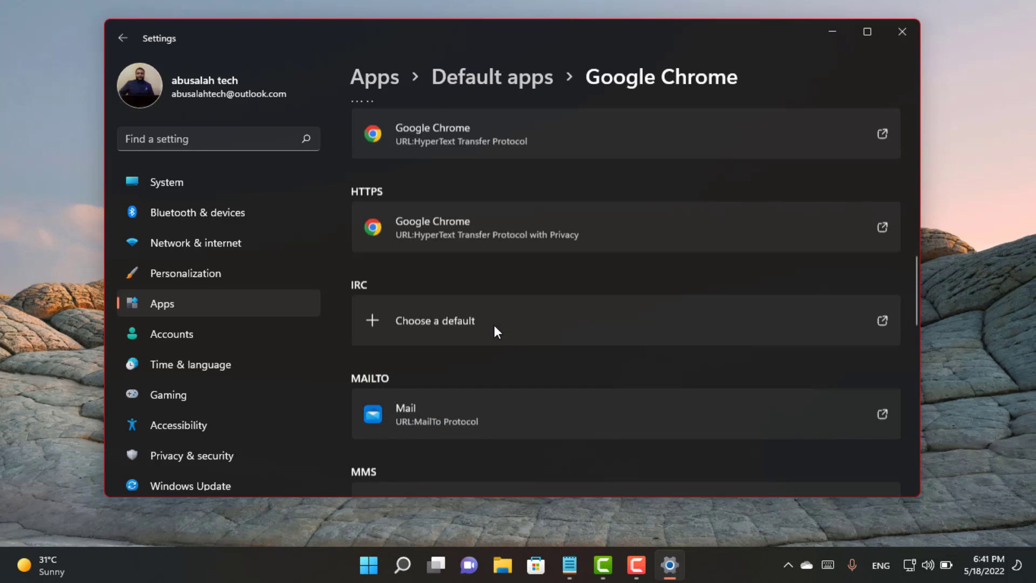
scroll(494, 326, "down", 4)
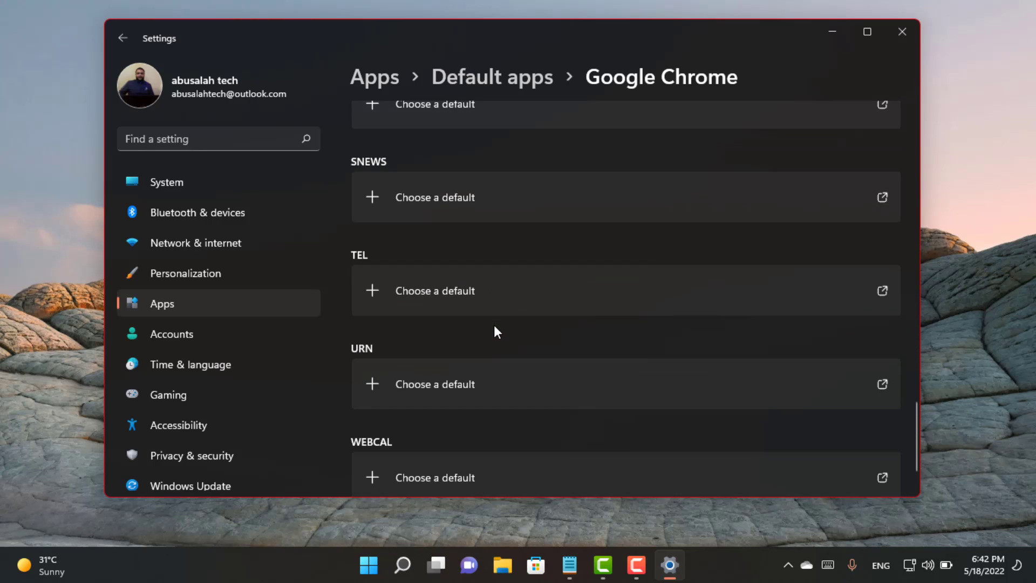
scroll(495, 326, "up", 11)
scroll(495, 327, "up", 6)
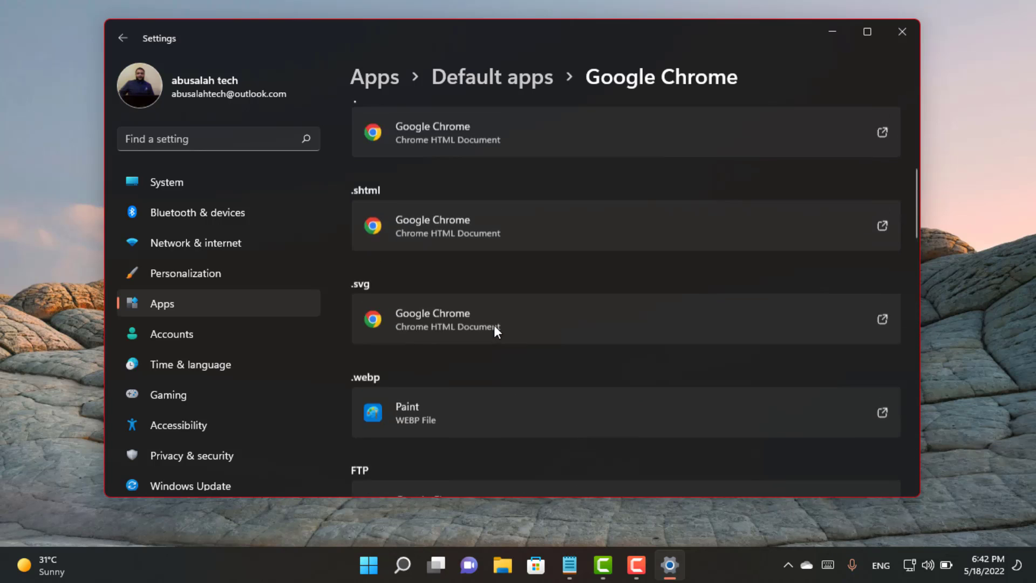
scroll(494, 326, "down", 3)
scroll(495, 328, "up", 8)
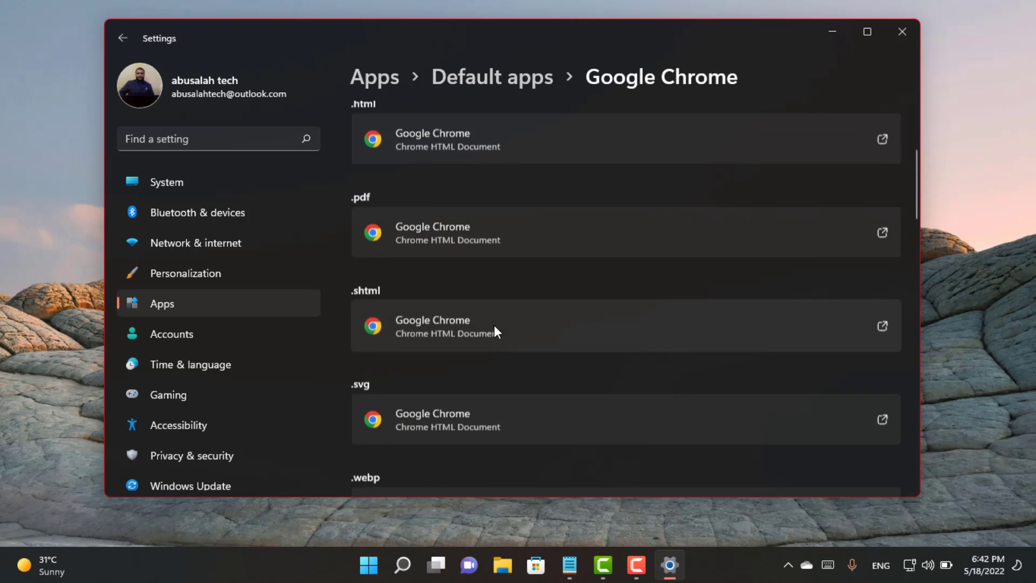
scroll(509, 236, "down", 8)
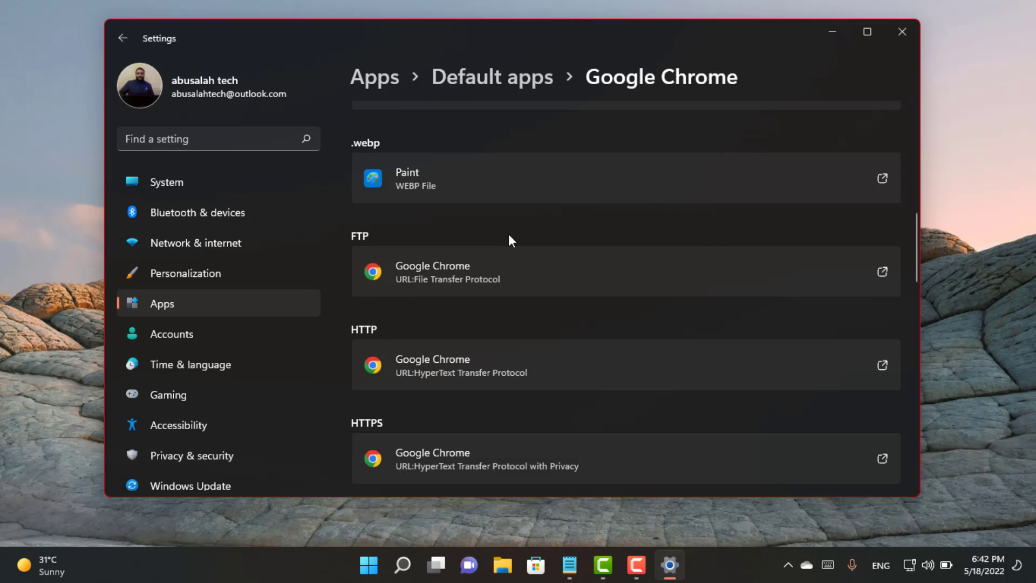
scroll(508, 234, "down", 4)
scroll(508, 234, "down", 5)
scroll(508, 234, "down", 5)
left_click(903, 27)
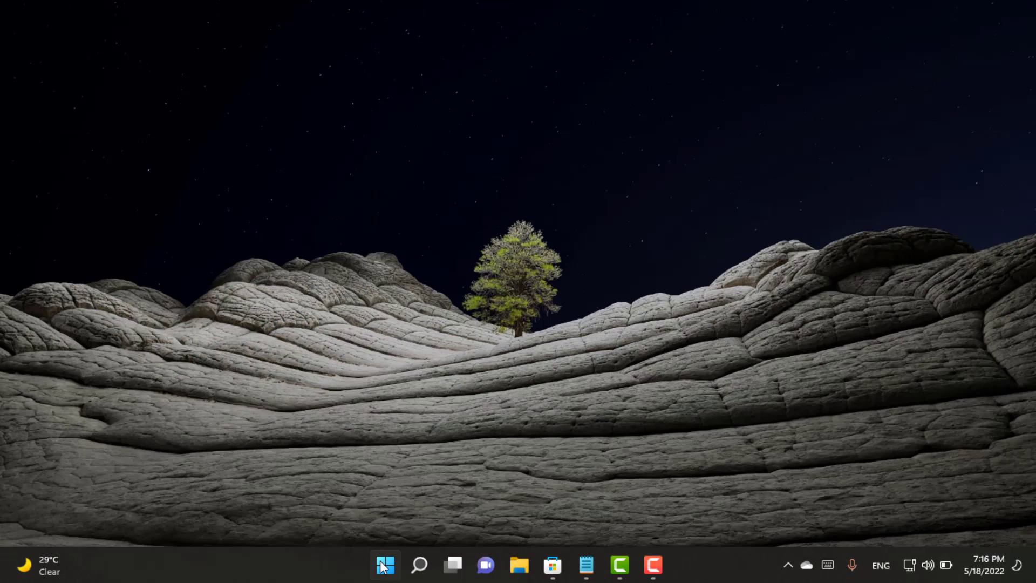
Look up the Microsoft Edge entry under M in the Start menu's full app list, and close the menu.
left_click(383, 564)
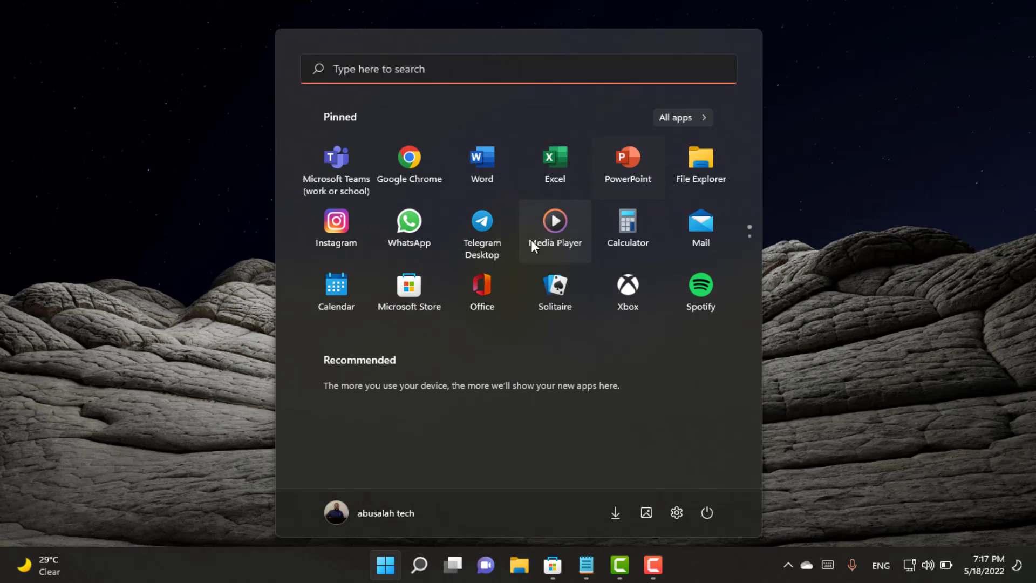
scroll(454, 239, "down", 1)
scroll(406, 260, "up", 1)
left_click(675, 112)
scroll(446, 337, "down", 10)
scroll(422, 321, "down", 2)
left_click(335, 158)
left_click(539, 297)
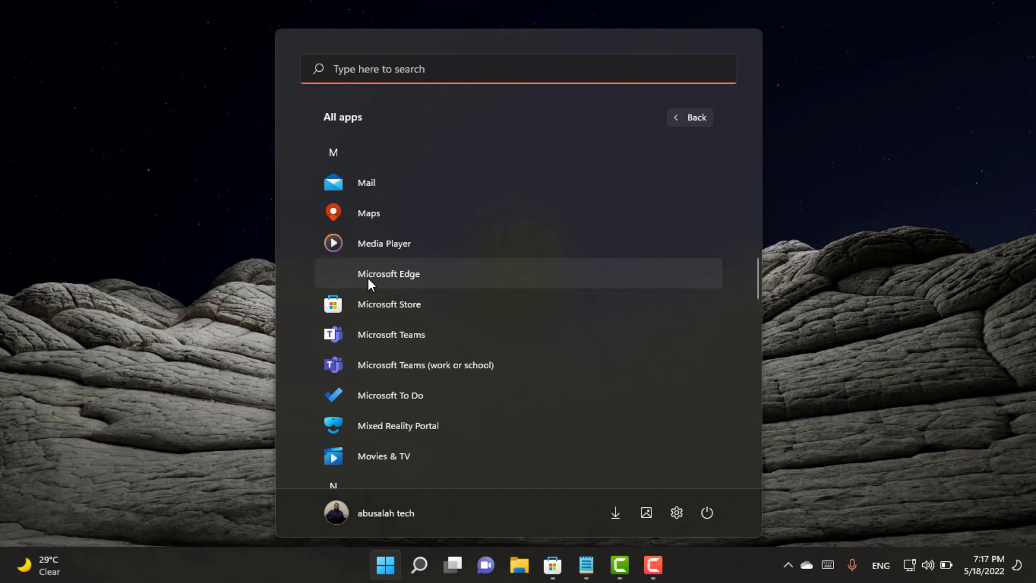
key("super")
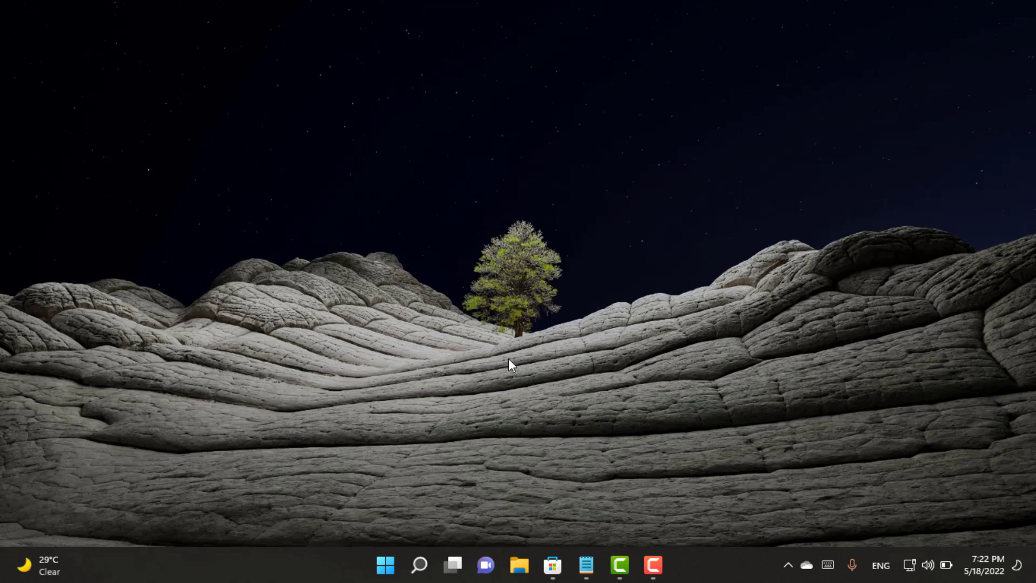
Switch to Microsoft Store, find Microsoft Edge Browser and install it, and minimize the Edge window.
left_click(552, 565)
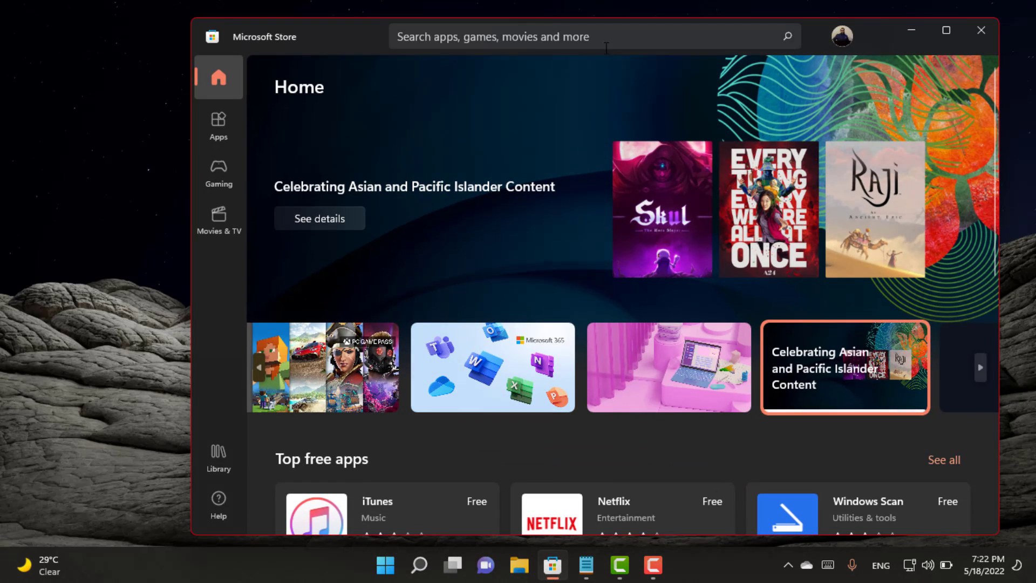
left_click(602, 40)
type("Microsoft Edge Browser")
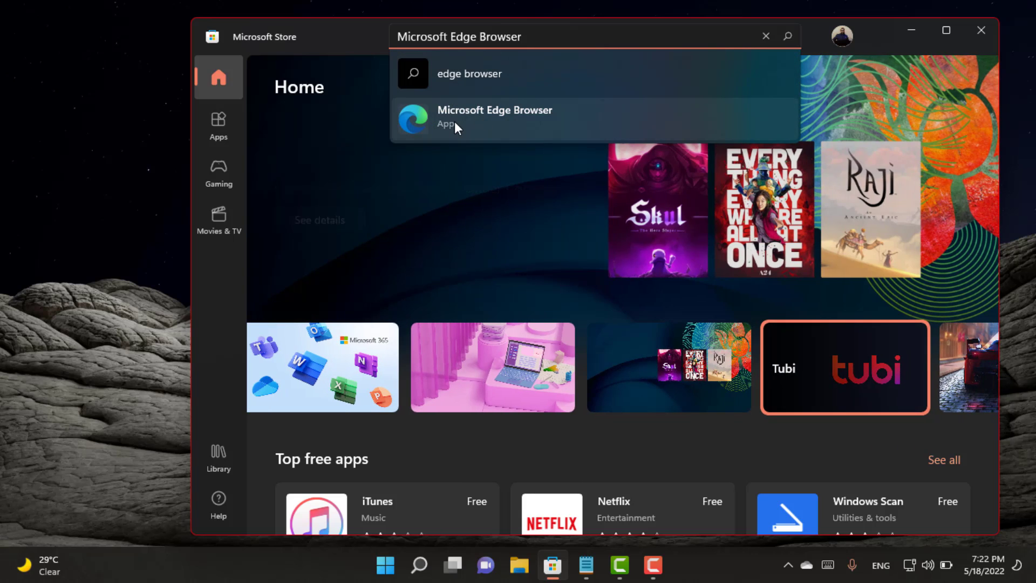
left_click(463, 119)
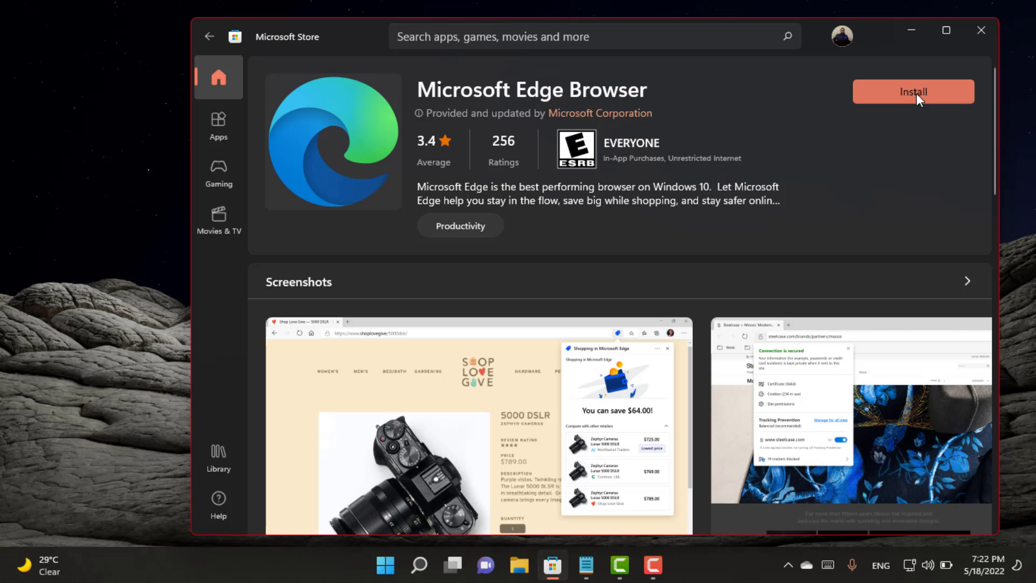
left_click(916, 93)
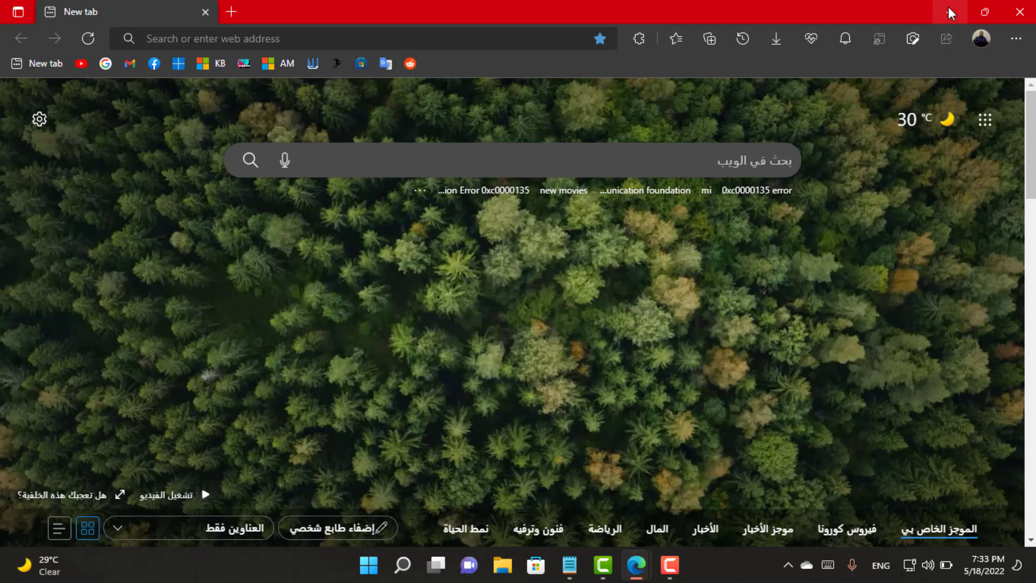
left_click(950, 12)
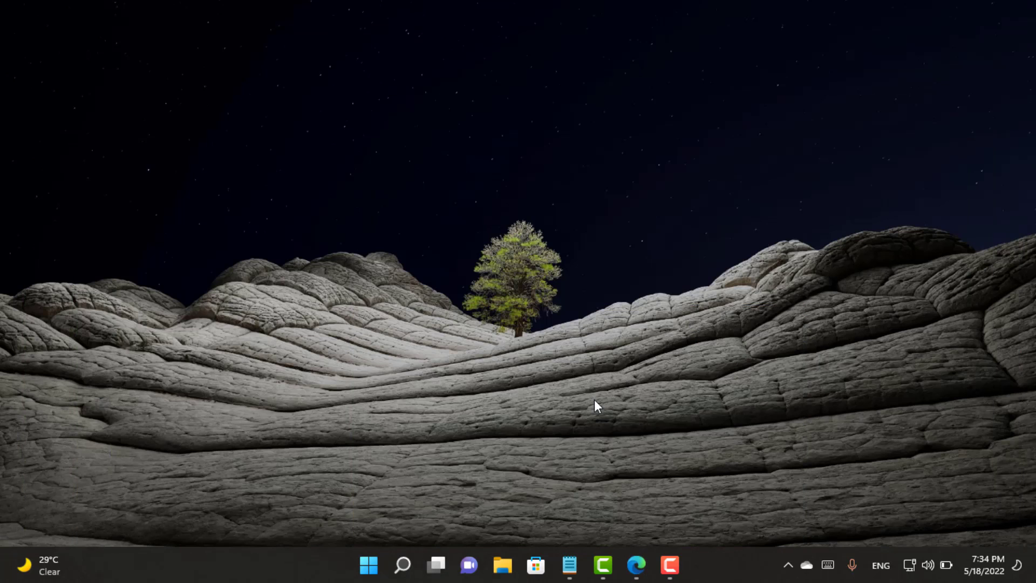